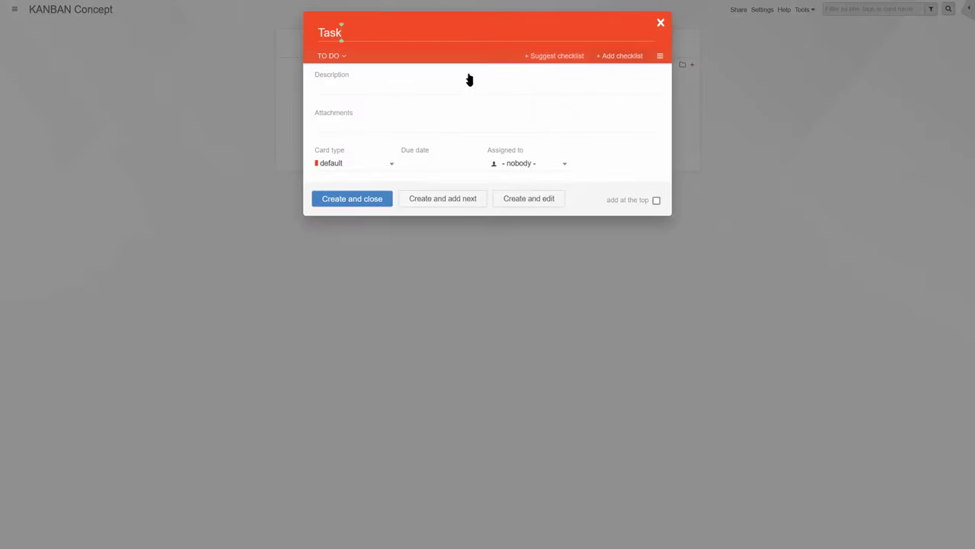
Create the task assigned to a team member and cap DOING at a WIP limit of 3
{"action": "left_click", "coordinate": [553, 164]}
{"action": "left_click", "coordinate": [534, 252]}
{"action": "left_click", "coordinate": [367, 202]}
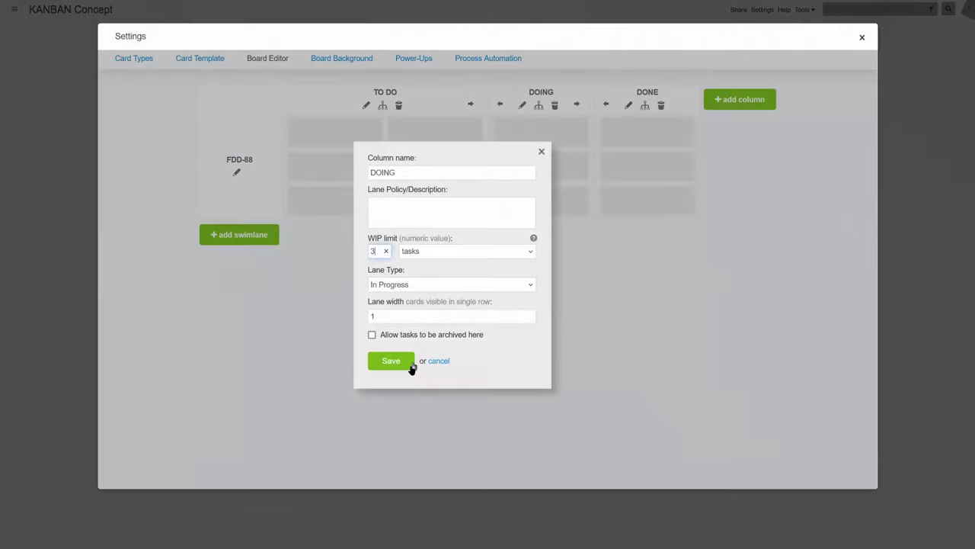
{"action": "left_click", "coordinate": [404, 368]}
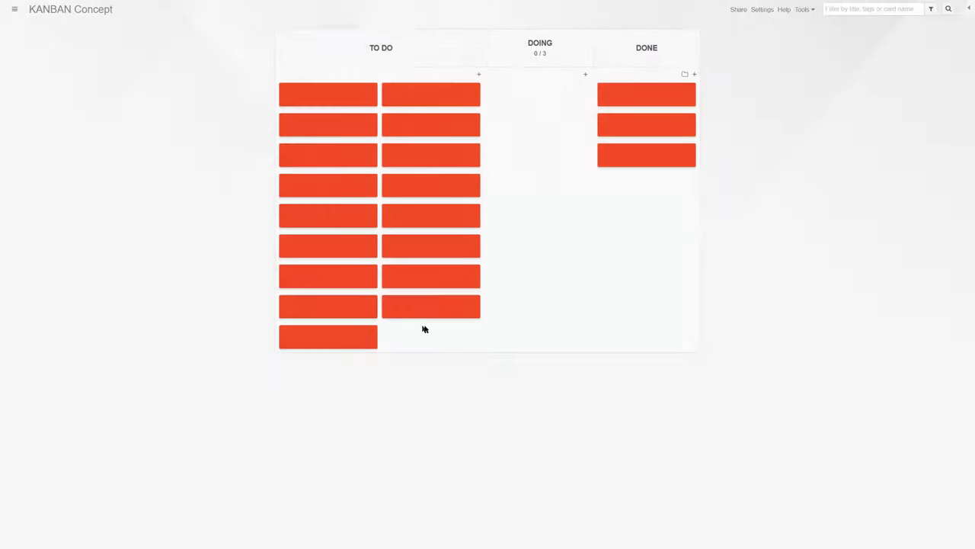
Drag a TO DO card into DOING and move the finished cards down into DONE
{"action": "left_click_drag", "start_coordinate": [424, 329], "coordinate": [552, 191]}
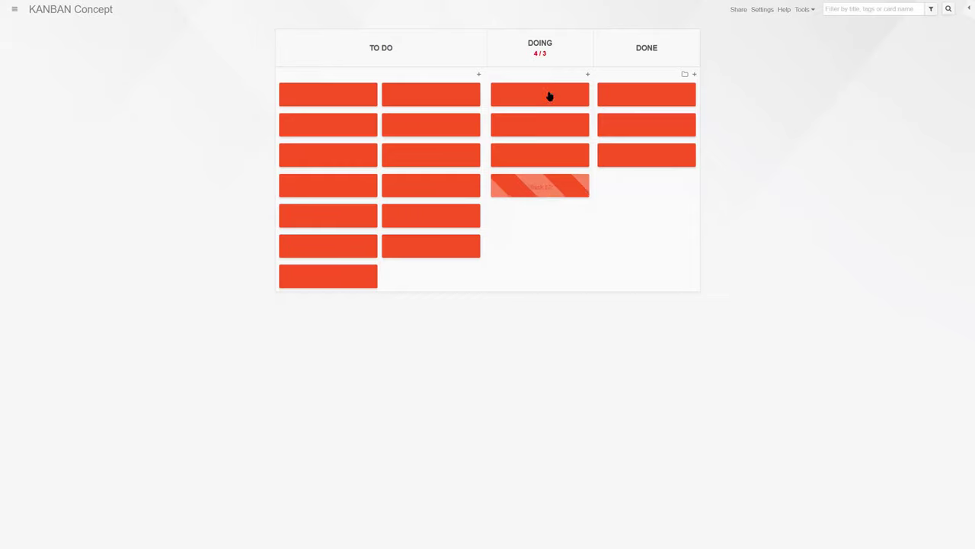
{"action": "left_click_drag", "start_coordinate": [550, 96], "coordinate": [655, 198]}
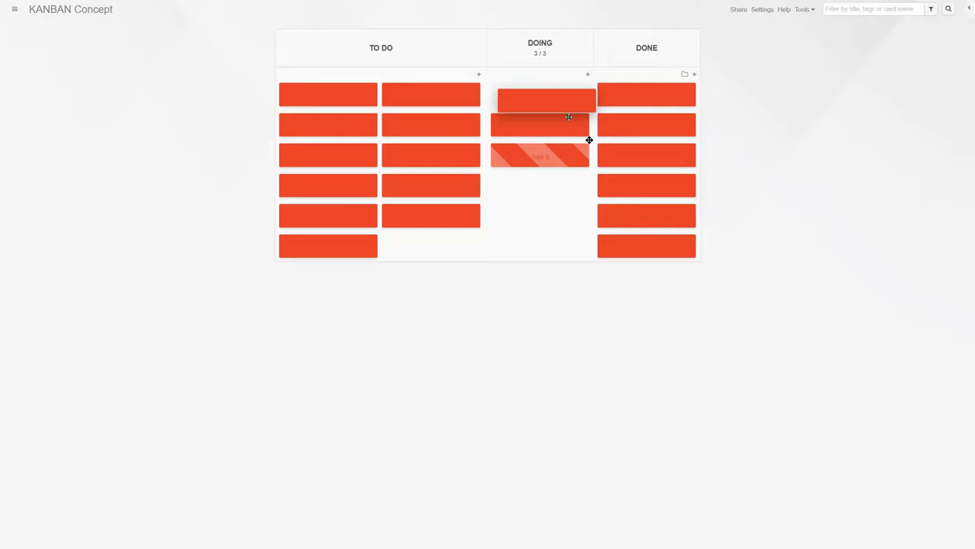
{"action": "left_click_drag", "start_coordinate": [569, 117], "coordinate": [655, 276]}
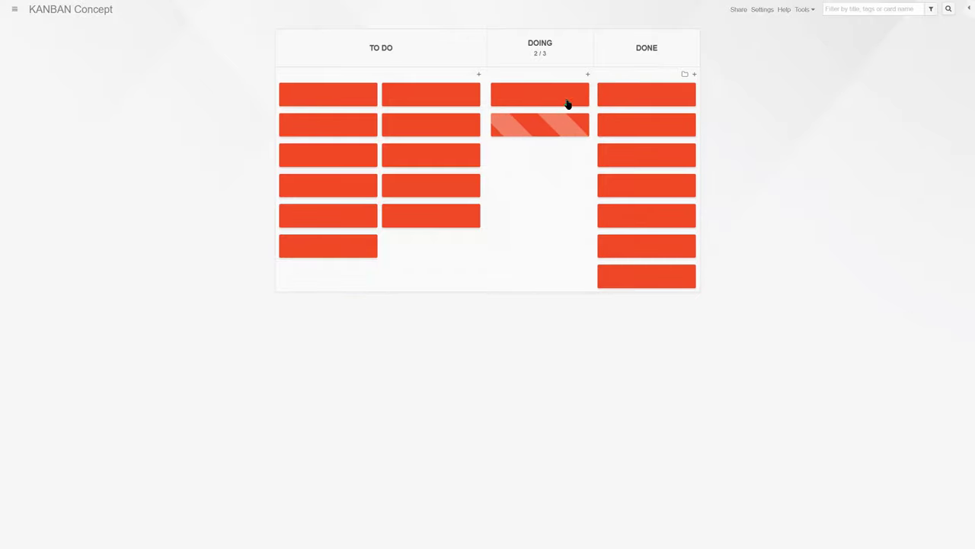
{"action": "left_click_drag", "start_coordinate": [568, 105], "coordinate": [653, 305]}
{"action": "left_click_drag", "start_coordinate": [441, 92], "coordinate": [544, 184]}
{"action": "left_click_drag", "start_coordinate": [472, 194], "coordinate": [685, 339]}
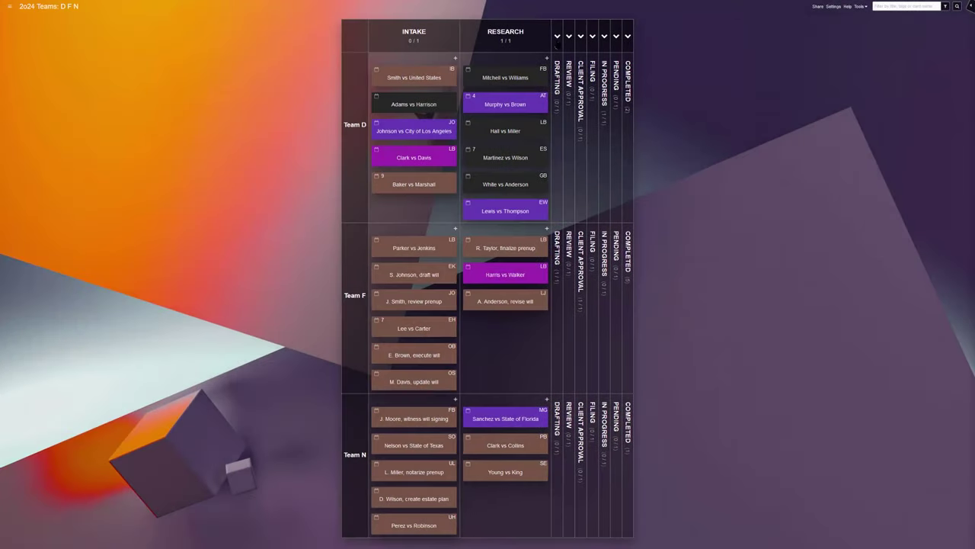
Expand the DRAFTING, REVIEW, CLIENT APPROVAL, FILING, IN PROGRESS, PENDING and COMPLETED columns
{"action": "left_click", "coordinate": [557, 42]}
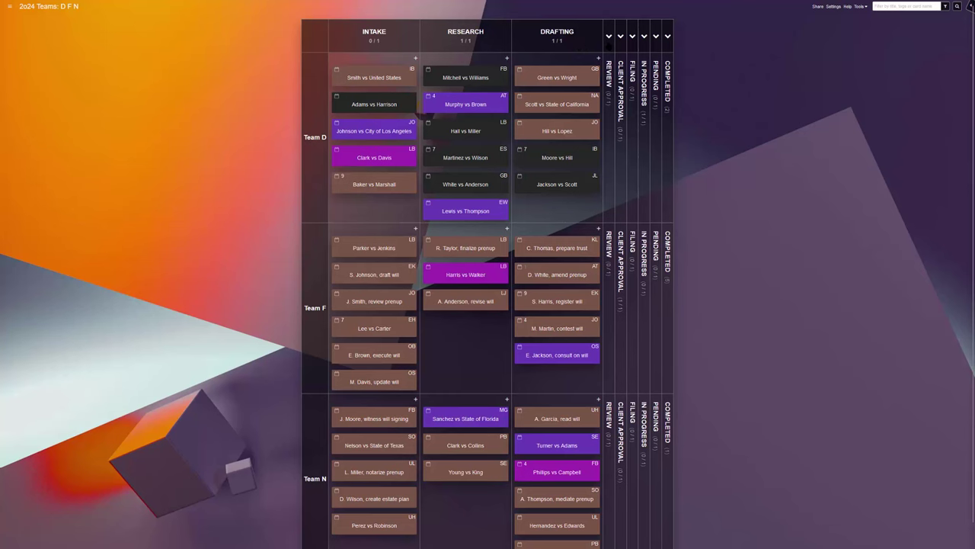
{"action": "left_click", "coordinate": [608, 38]}
{"action": "left_click", "coordinate": [657, 40]}
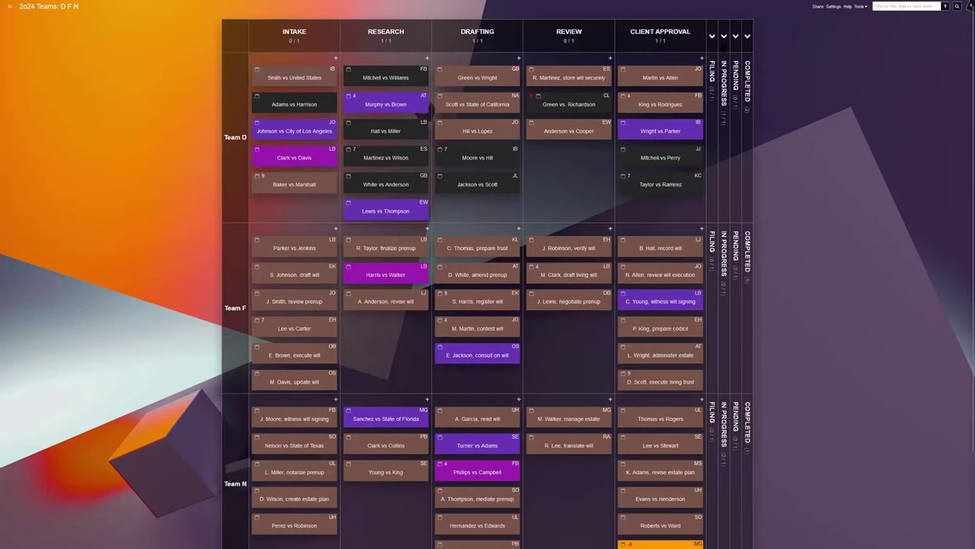
{"action": "left_click", "coordinate": [712, 38]}
{"action": "left_click", "coordinate": [768, 42]}
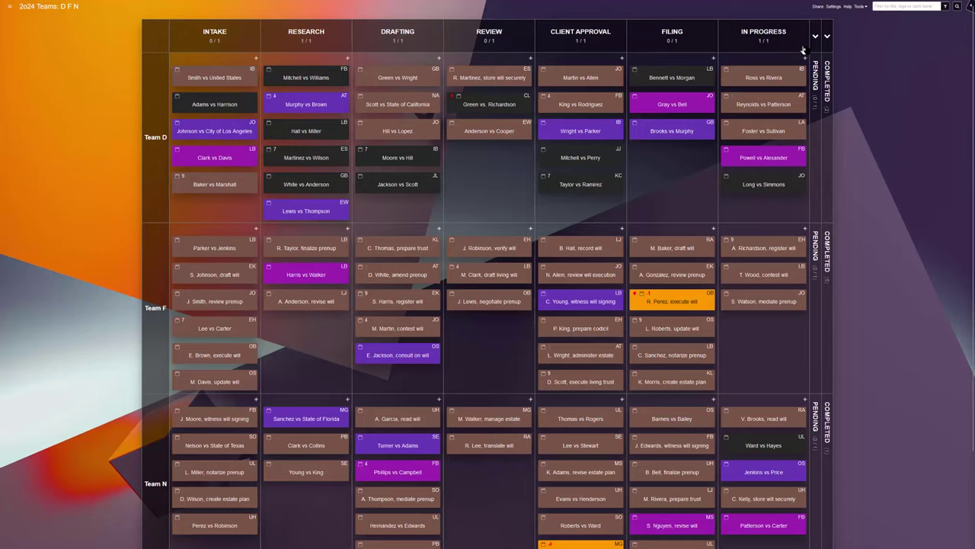
{"action": "left_click", "coordinate": [817, 49]}
{"action": "left_click", "coordinate": [871, 48]}
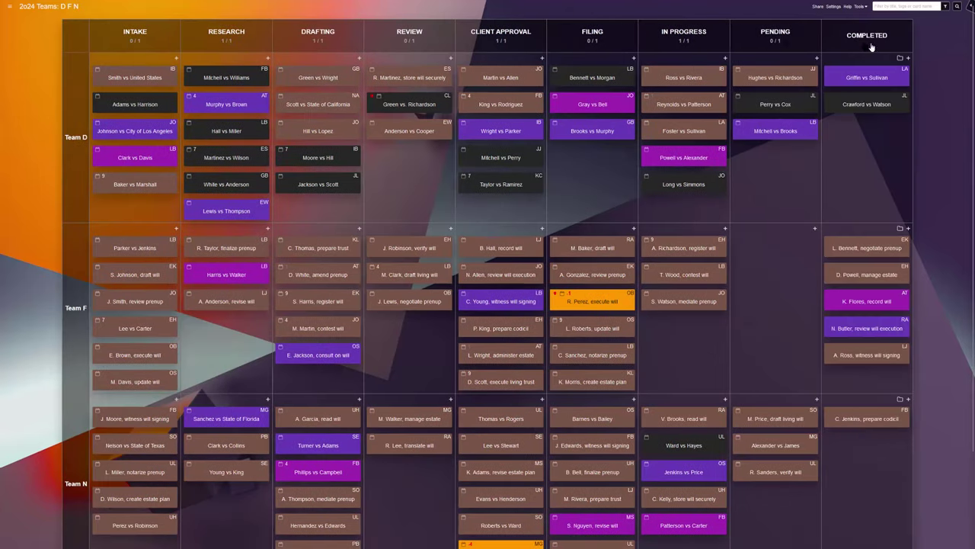
Collapse and re-expand the Team F and Team D swimlanes
{"action": "left_click", "coordinate": [80, 257]}
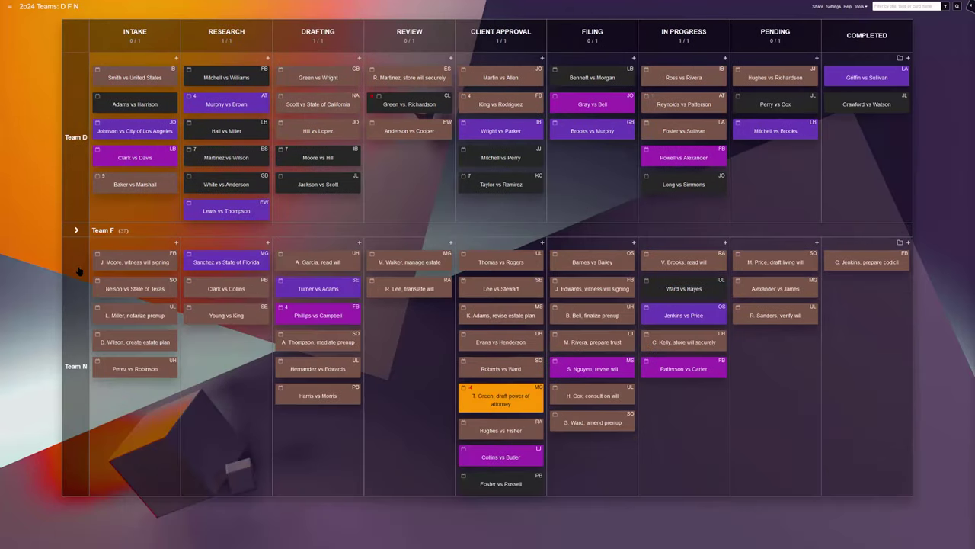
{"action": "left_click", "coordinate": [77, 231]}
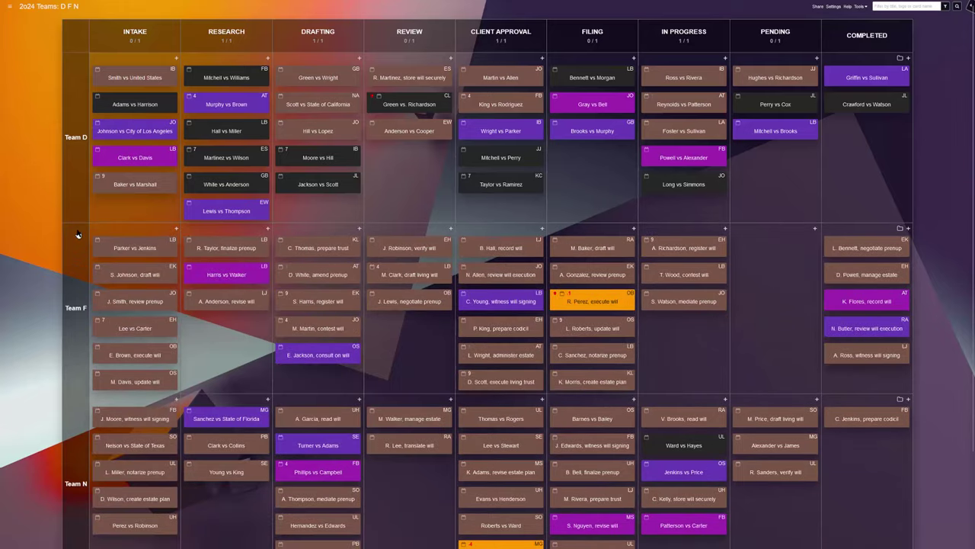
{"action": "left_click", "coordinate": [81, 202]}
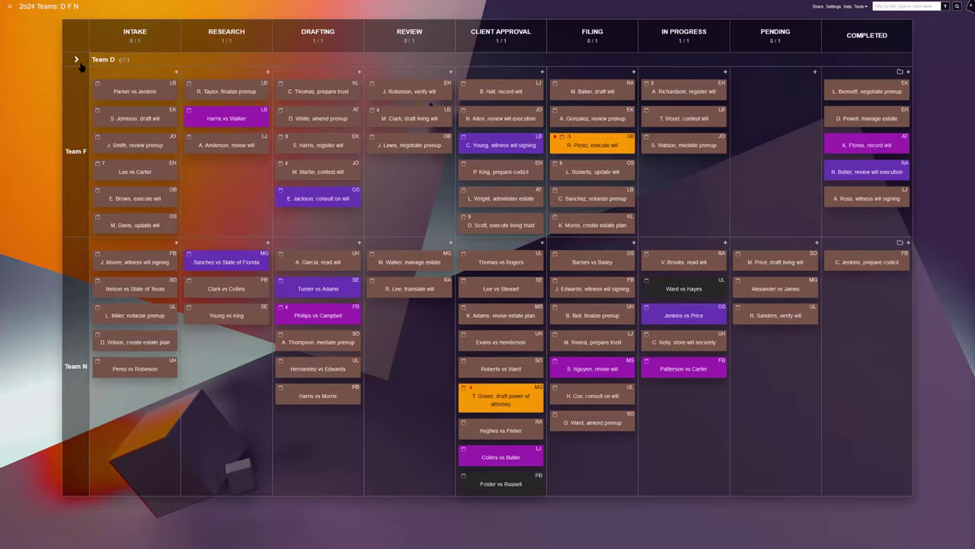
{"action": "left_click", "coordinate": [82, 67]}
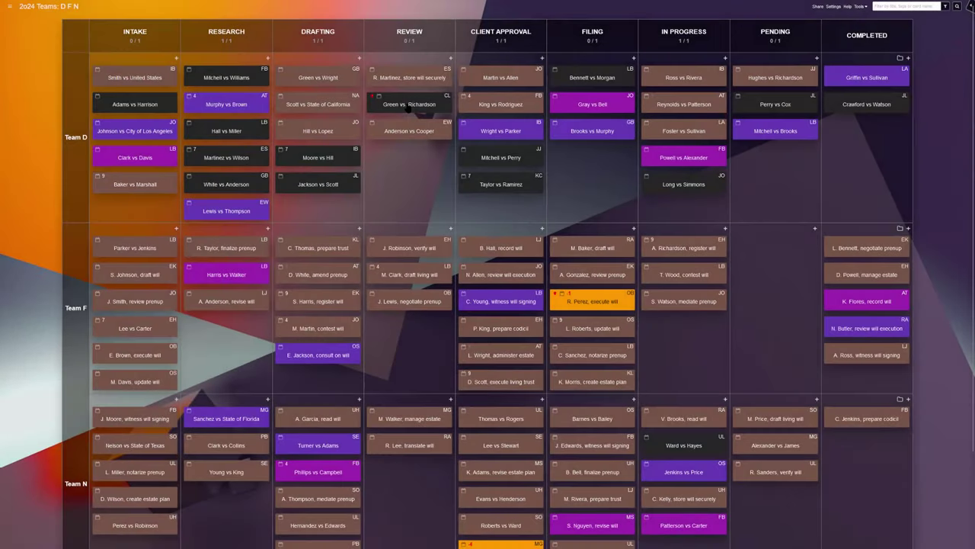
Set the Green vs. Richardson case's court date to 2024-07-25
{"action": "left_click", "coordinate": [408, 108]}
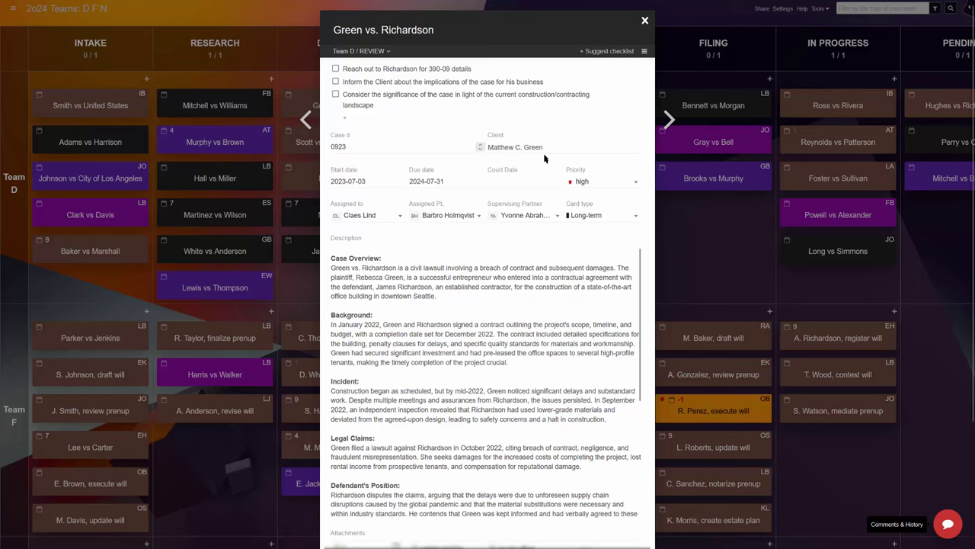
{"action": "left_click", "coordinate": [529, 183]}
{"action": "left_click", "coordinate": [560, 290]}
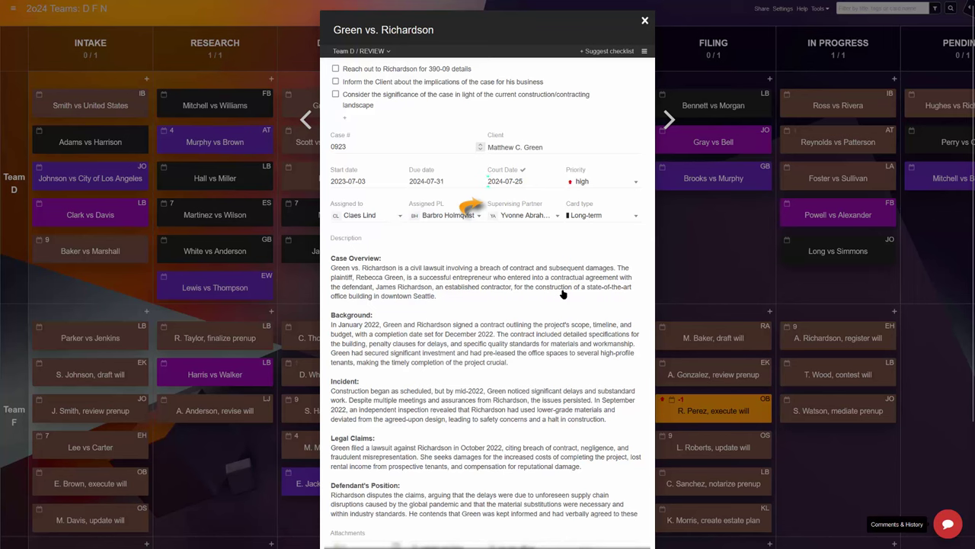
Check who can be assigned a checklist item on the case
{"action": "scroll", "coordinate": [646, 228], "scroll_direction": "down", "scroll_amount": 2}
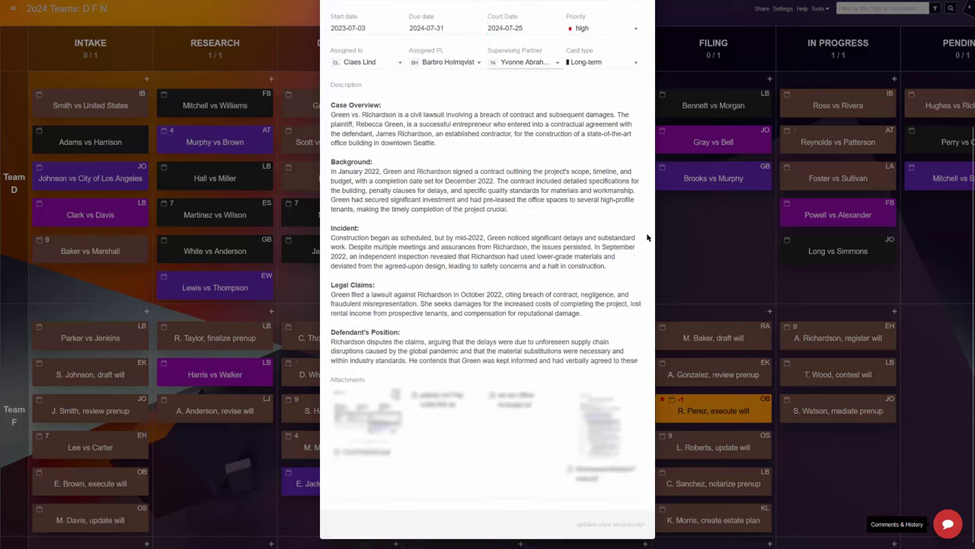
{"action": "scroll", "coordinate": [487, 251], "scroll_direction": "down", "scroll_amount": 3}
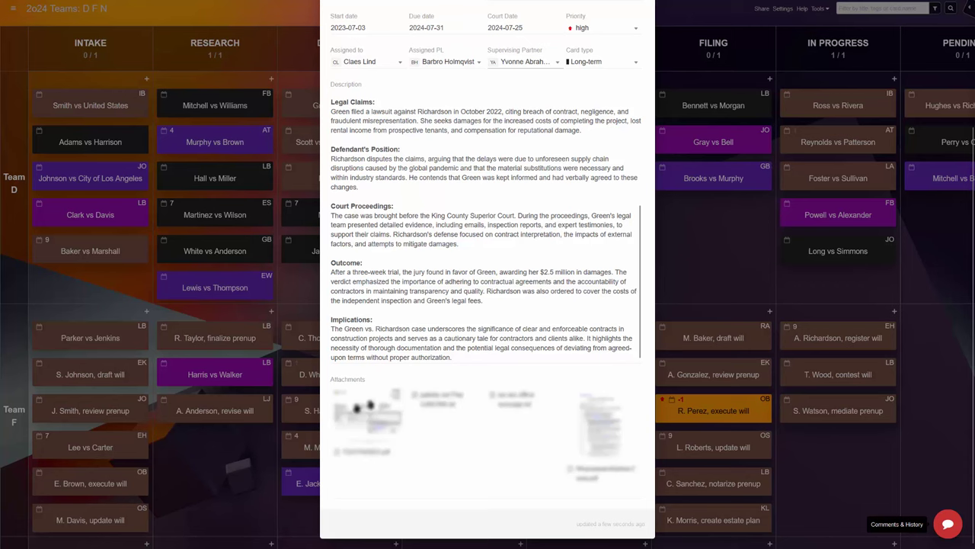
{"action": "scroll", "coordinate": [368, 405], "scroll_direction": "up", "scroll_amount": 6}
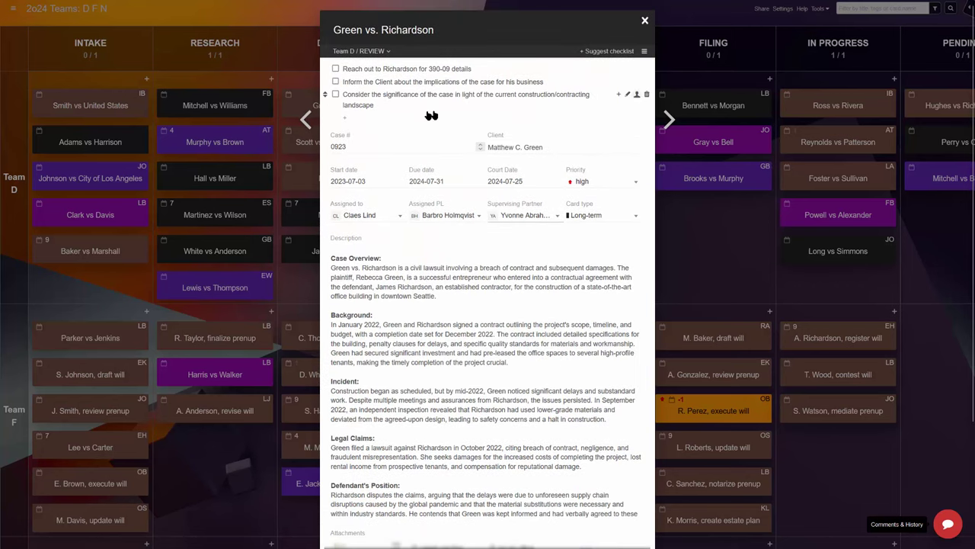
{"action": "left_click", "coordinate": [637, 95]}
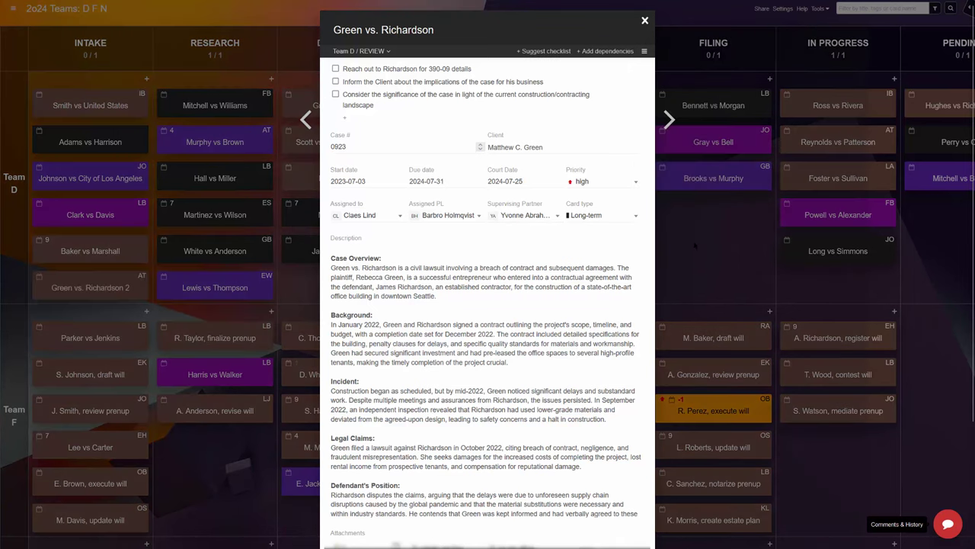
Link 'Green vs. Richardson 2' as a dependency of Green vs. Richardson
{"action": "left_click", "coordinate": [609, 51]}
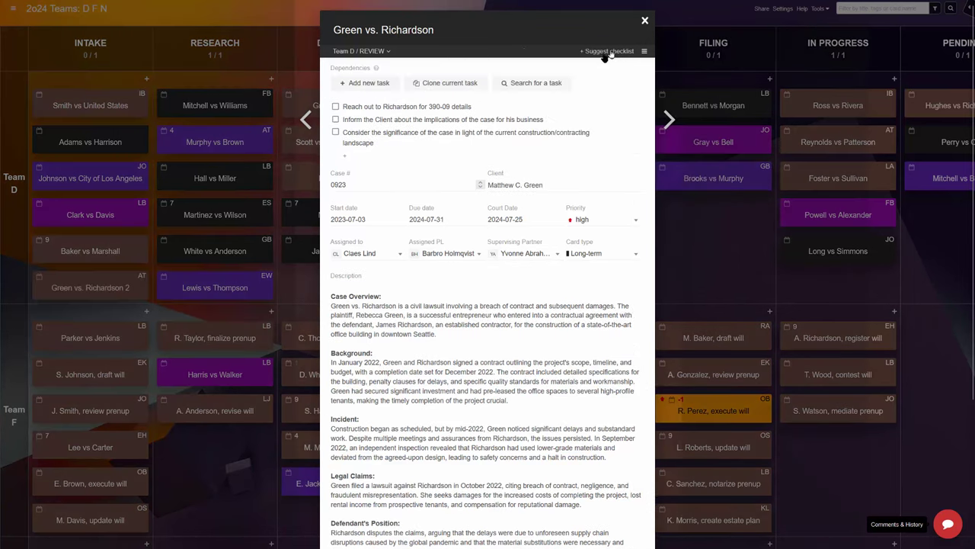
{"action": "left_click", "coordinate": [543, 84]}
{"action": "type", "text": "green vs. r"}
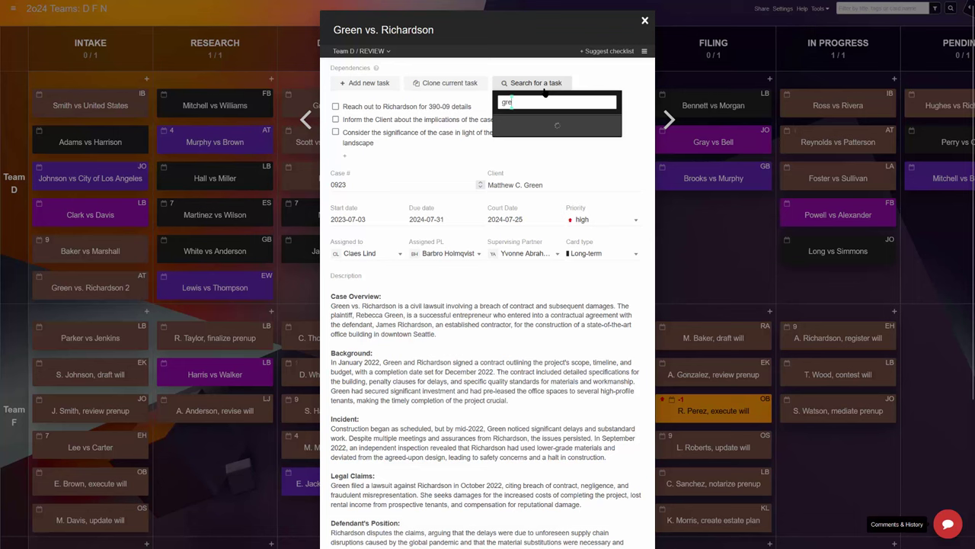
{"action": "left_click", "coordinate": [561, 157]}
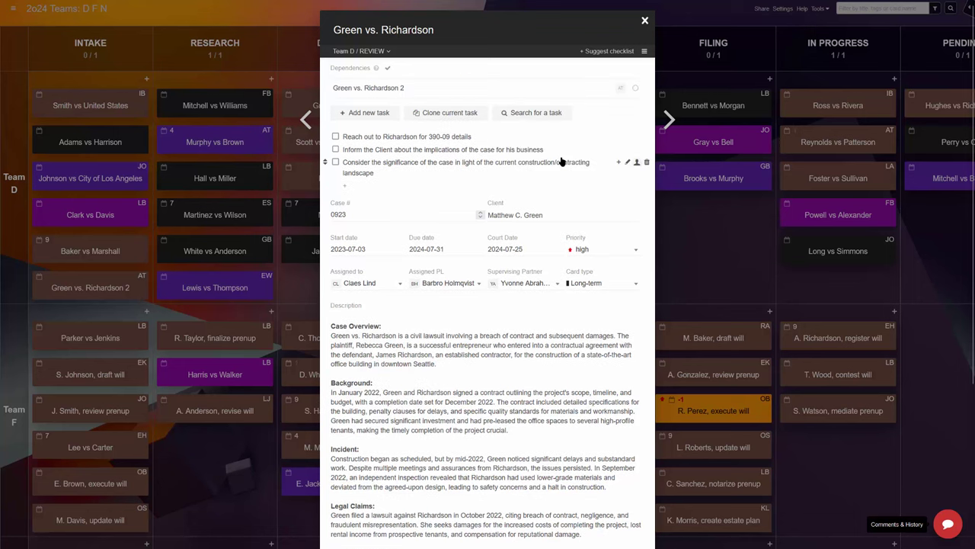
Open Green vs. Richardson 2 and its parent task, then close it and zoom out the board
{"action": "left_click", "coordinate": [400, 91]}
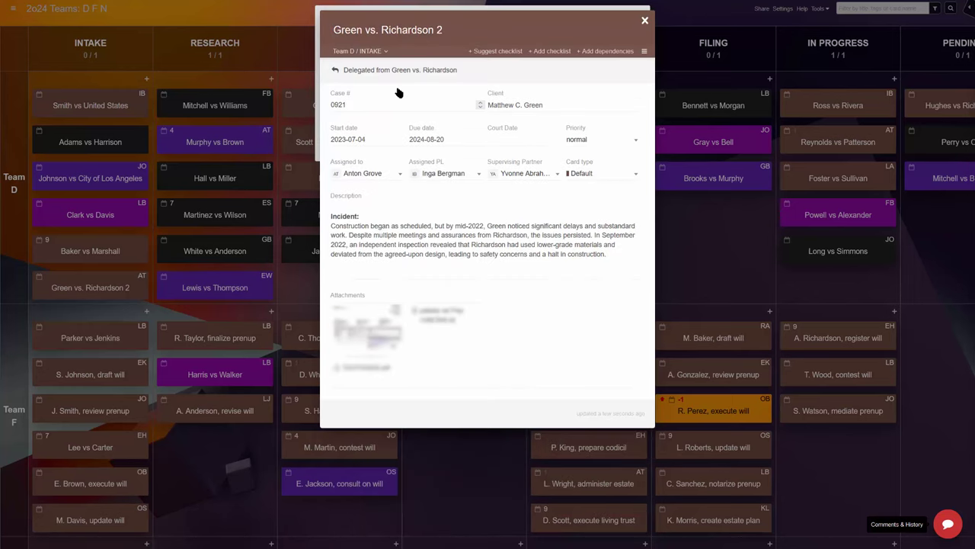
{"action": "left_click", "coordinate": [334, 73]}
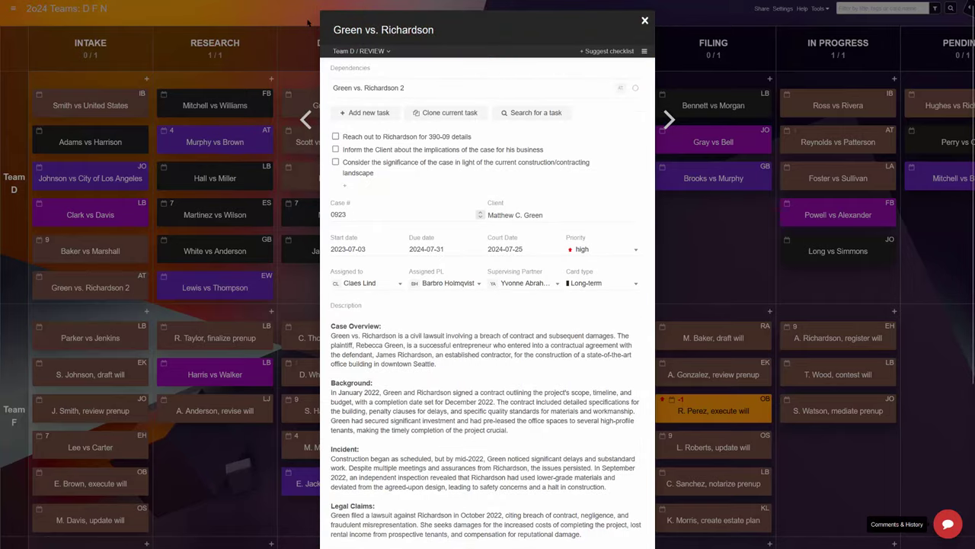
{"action": "key", "text": "Escape"}
{"action": "key", "text": "ctrl+minus"}
{"action": "key", "text": "ctrl+minus"}
{"action": "key", "text": "ctrl+minus"}
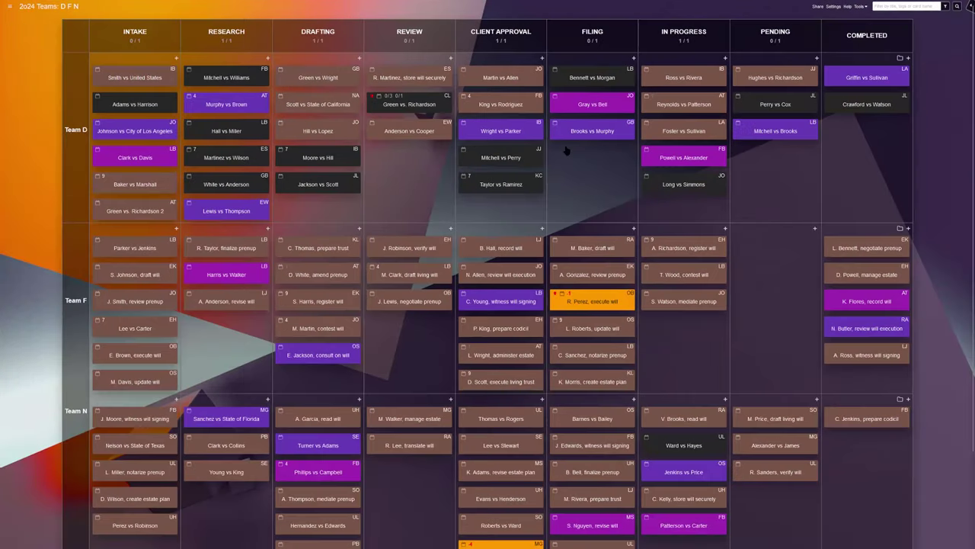
Filter the board to cards due this week, then clear the filter
{"action": "mouse_move", "coordinate": [463, 152]}
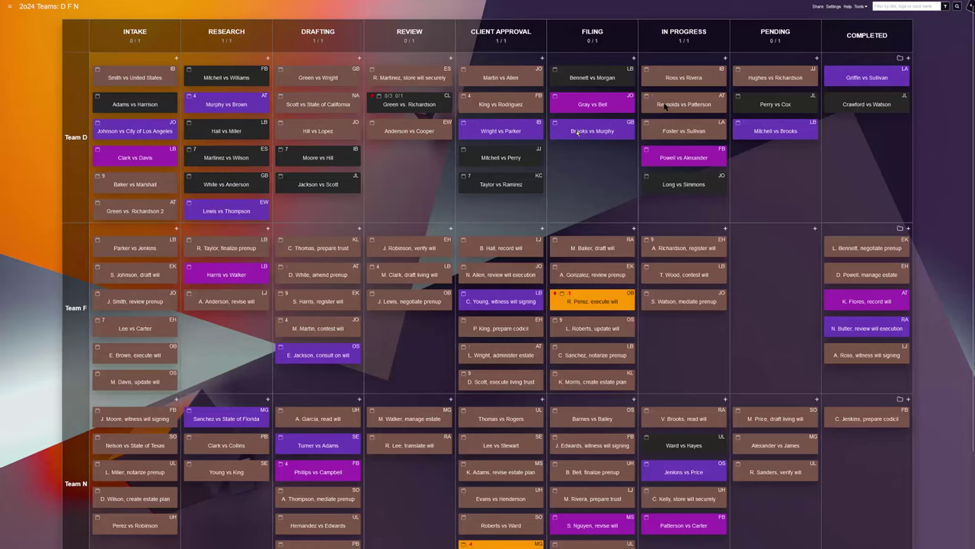
{"action": "left_click", "coordinate": [945, 6]}
{"action": "left_click", "coordinate": [923, 177]}
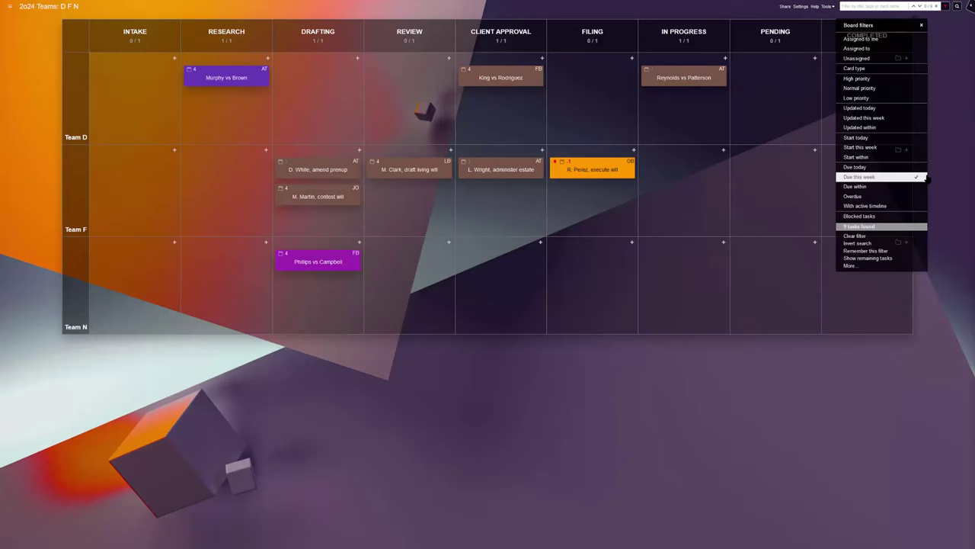
{"action": "left_click", "coordinate": [855, 236]}
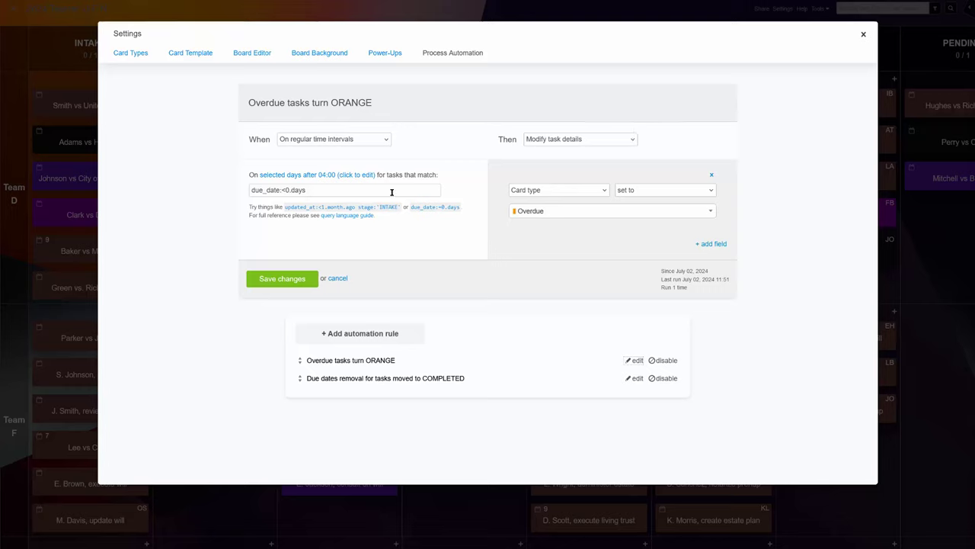
Check which card type the 'Overdue tasks turn ORANGE' rule assigns
{"action": "left_click", "coordinate": [534, 211]}
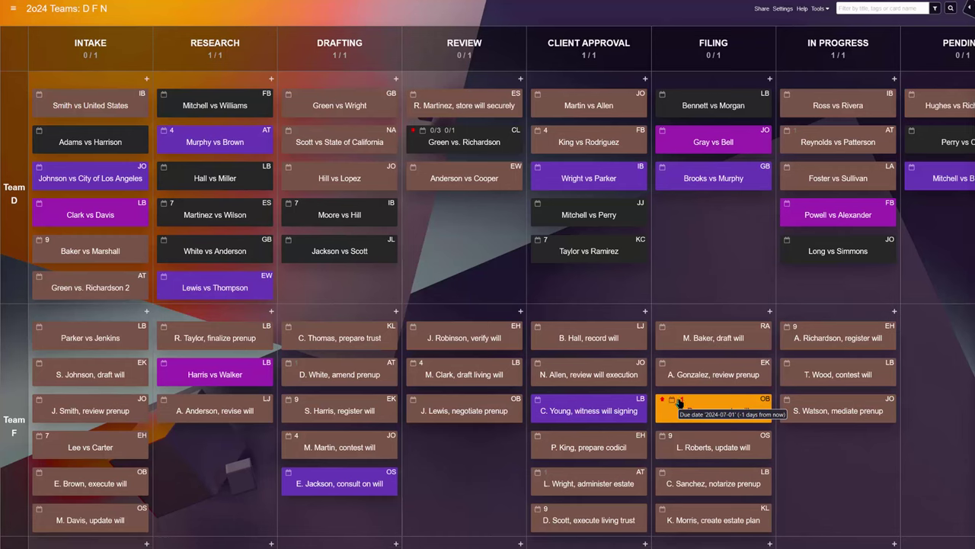
Zoom the board out and back in, then collapse the COMPLETED column
{"action": "key", "text": "ctrl+minus"}
{"action": "key", "text": "ctrl+minus"}
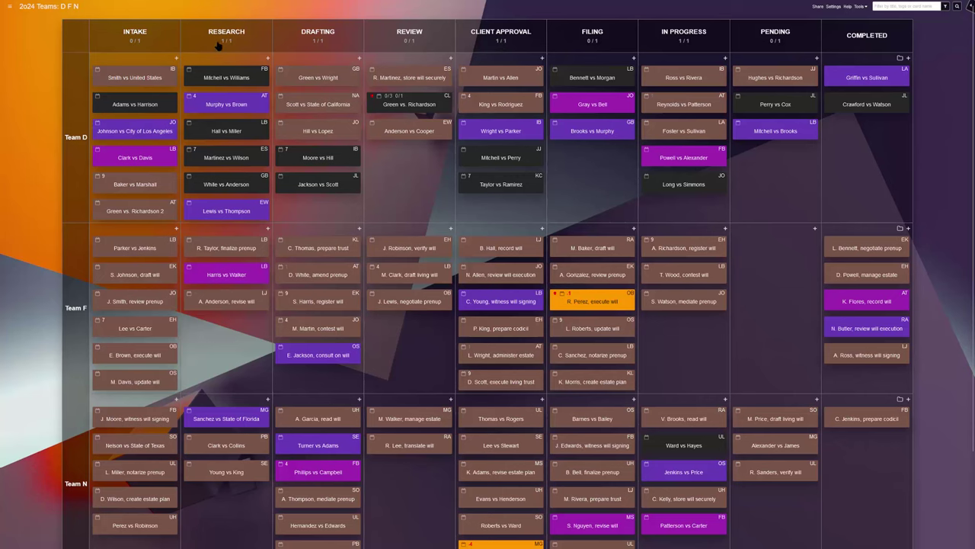
{"action": "key", "text": "ctrl+plus"}
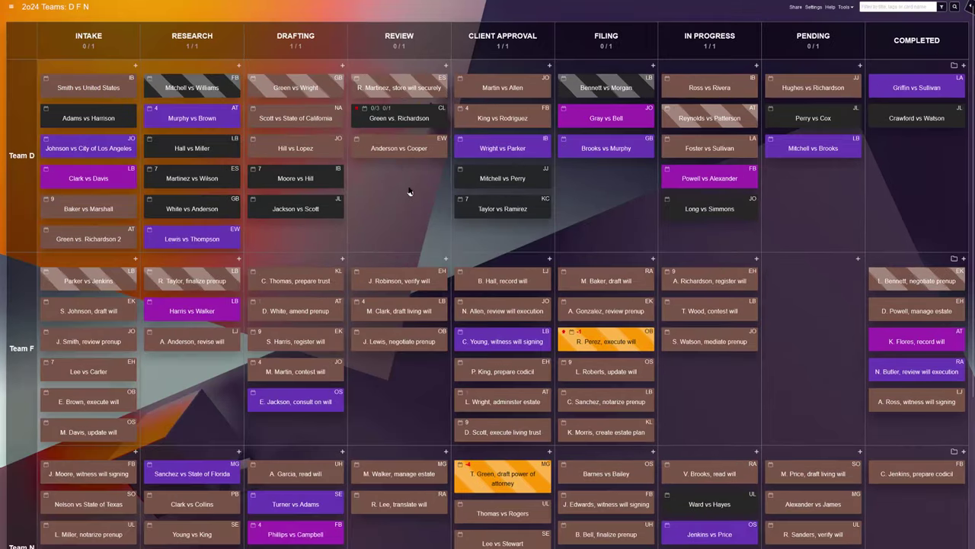
{"action": "left_click", "coordinate": [917, 40]}
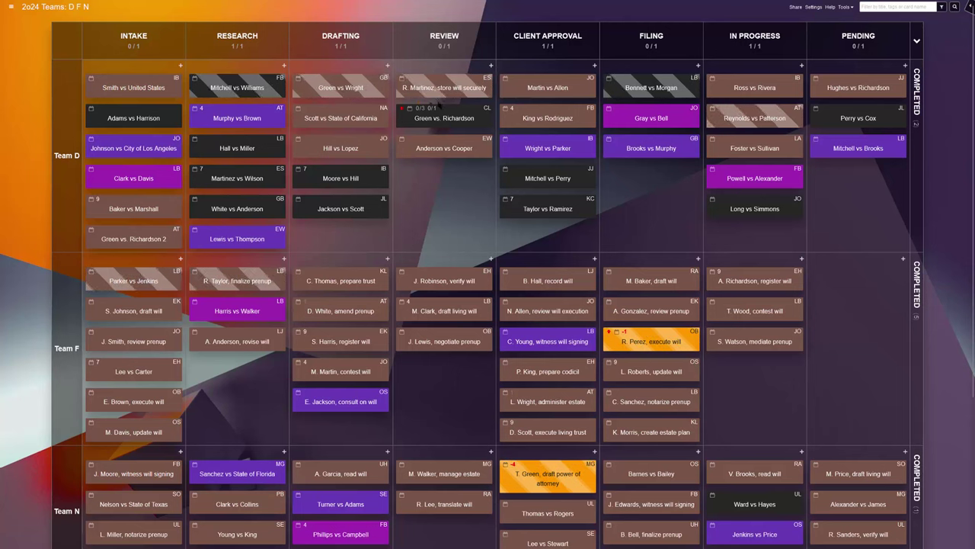
{"action": "right_click", "coordinate": [434, 97]}
{"action": "mouse_move", "coordinate": [506, 218]}
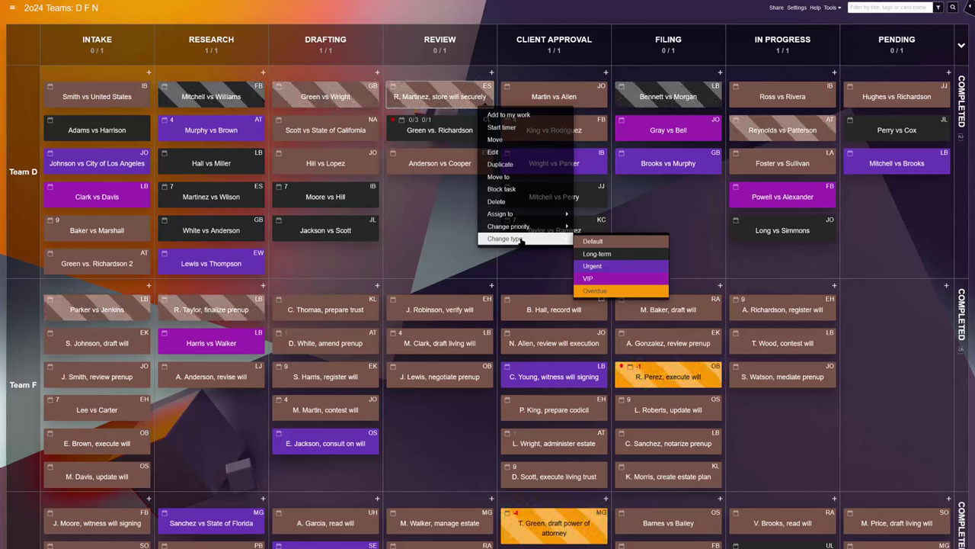
{"action": "left_click", "coordinate": [446, 236]}
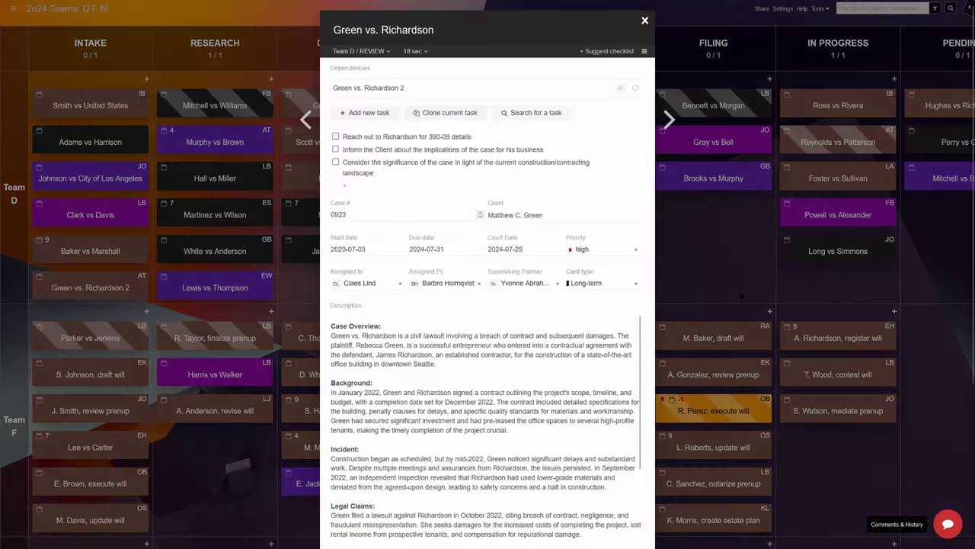
{"action": "left_click", "coordinate": [937, 525]}
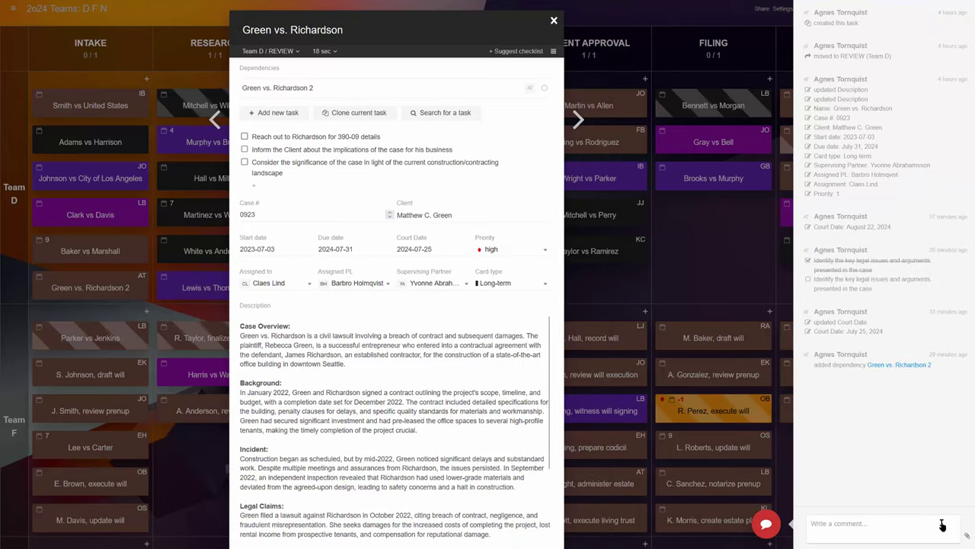
{"action": "left_click", "coordinate": [942, 525]}
{"action": "type", "text": "@Pe"}
{"action": "left_click", "coordinate": [845, 495]}
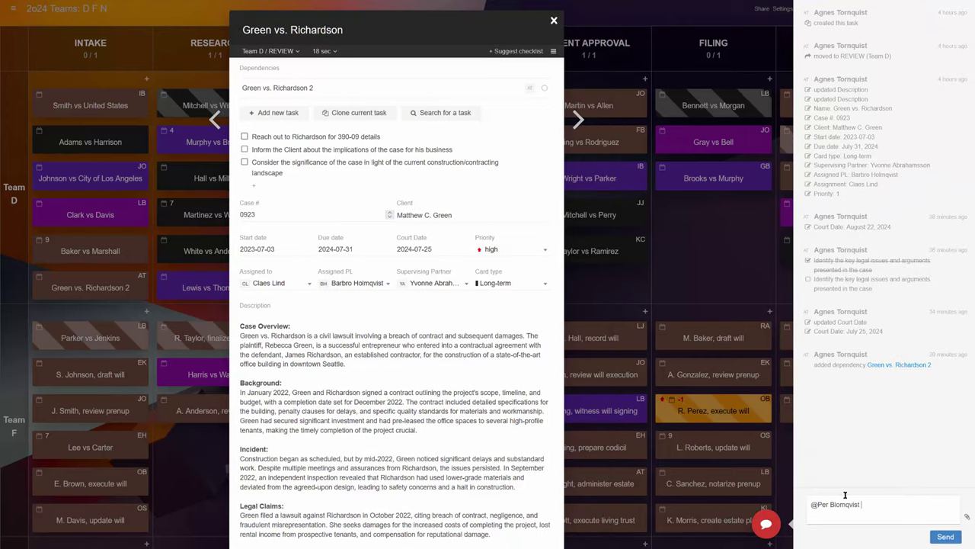
{"action": "type", "text": "Please share the F.Richardson deposition transcripts with me. Thanks!"}
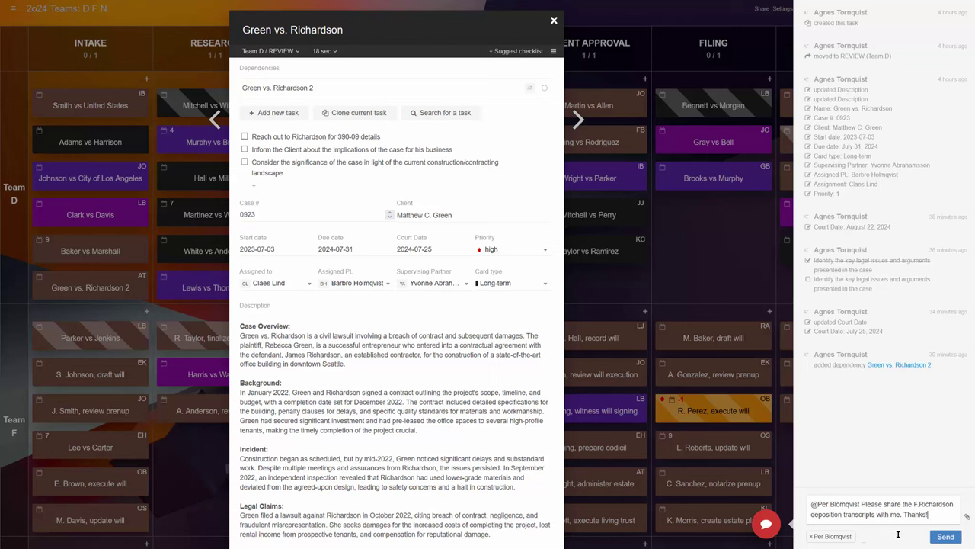
{"action": "left_click", "coordinate": [945, 536]}
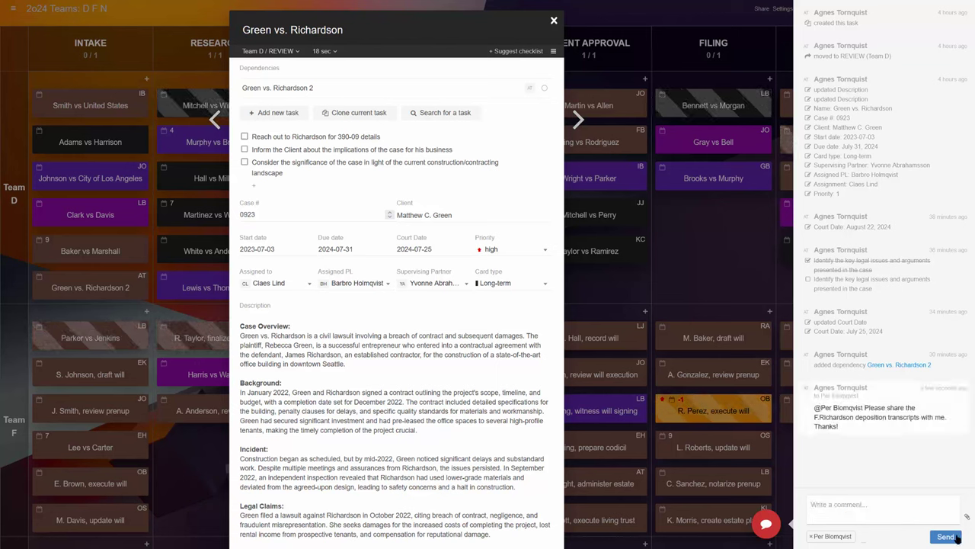
{"action": "left_click", "coordinate": [644, 21]}
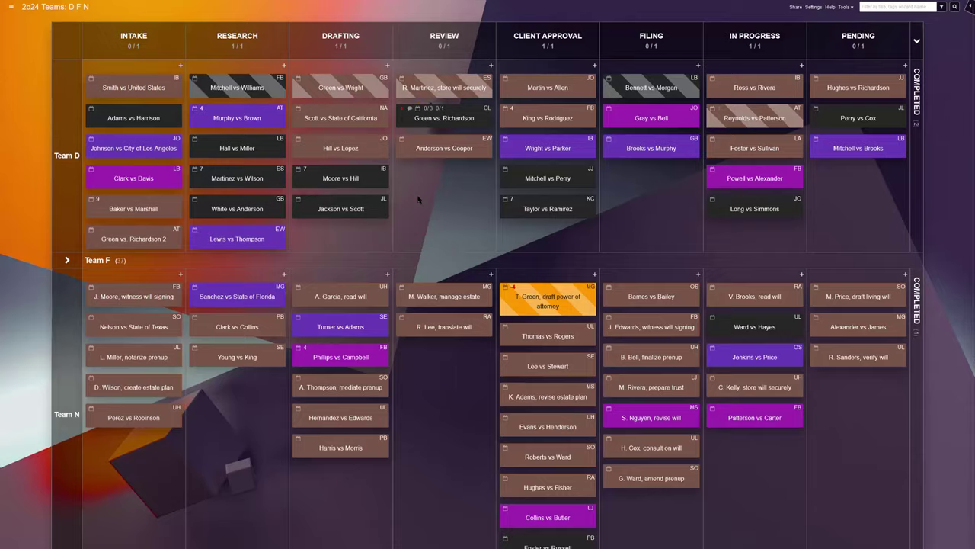
Postpone Scott vs State of California until tomorrow morning
{"action": "right_click", "coordinate": [347, 124]}
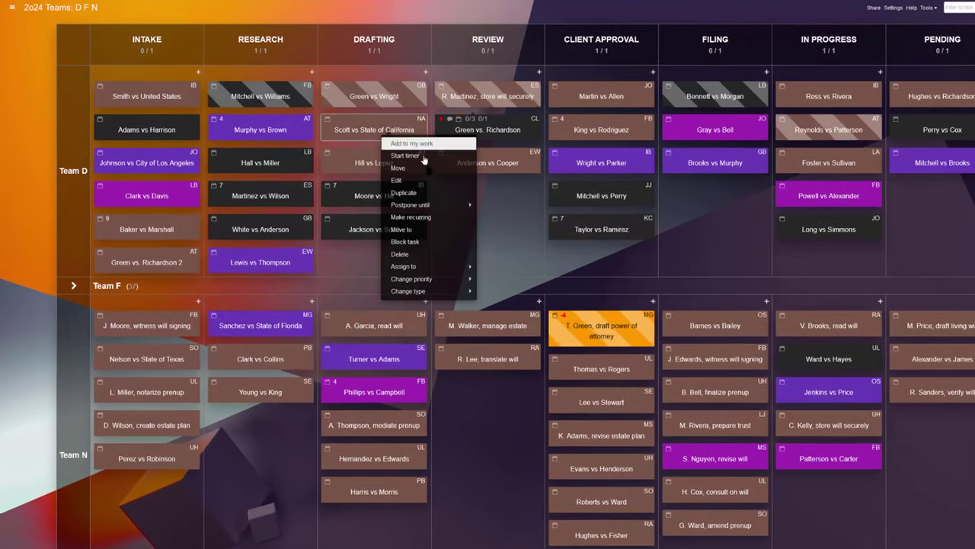
{"action": "mouse_move", "coordinate": [404, 201]}
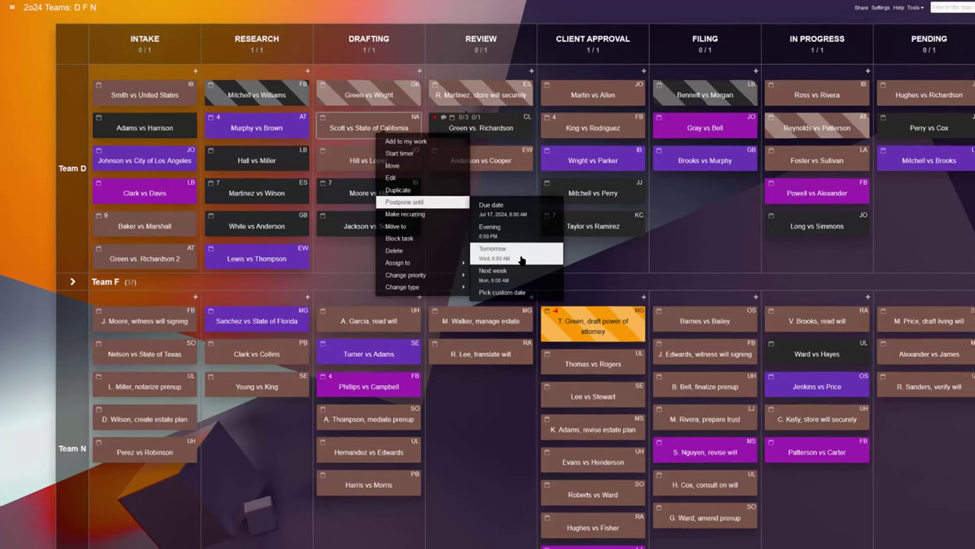
{"action": "left_click", "coordinate": [521, 259]}
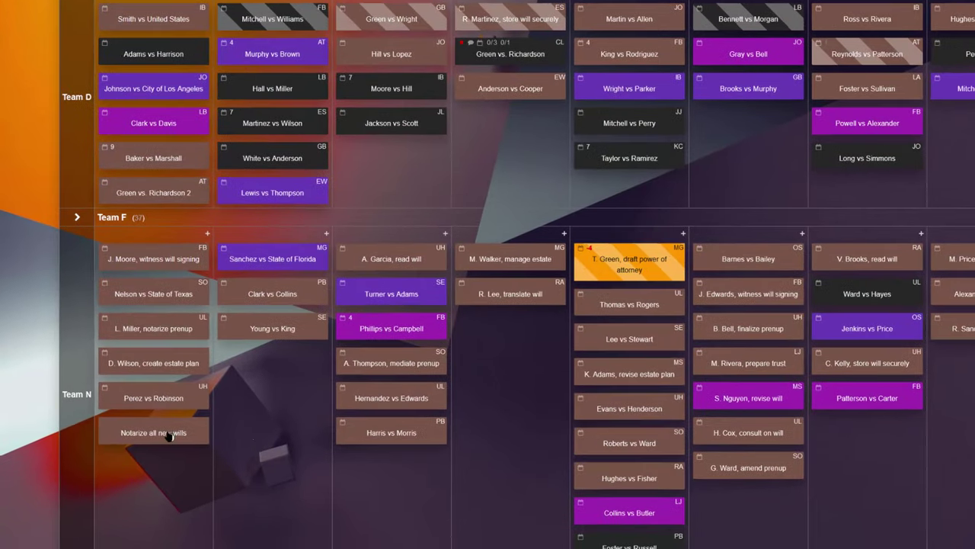
Make 'Notarize all new wills' recur weekly Monday to Friday, then re-expand the Completed column
{"action": "right_click", "coordinate": [170, 435]}
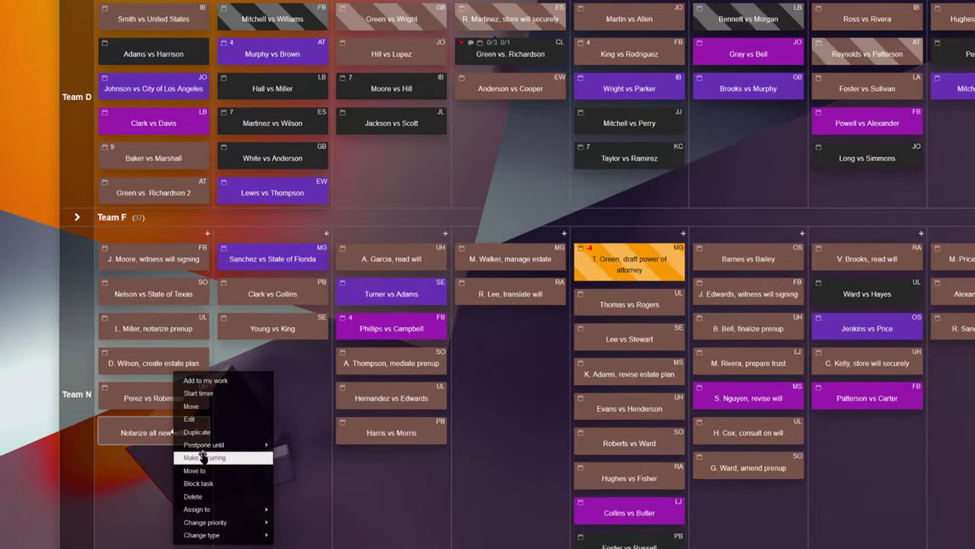
{"action": "left_click", "coordinate": [207, 455]}
{"action": "left_click", "coordinate": [176, 478]}
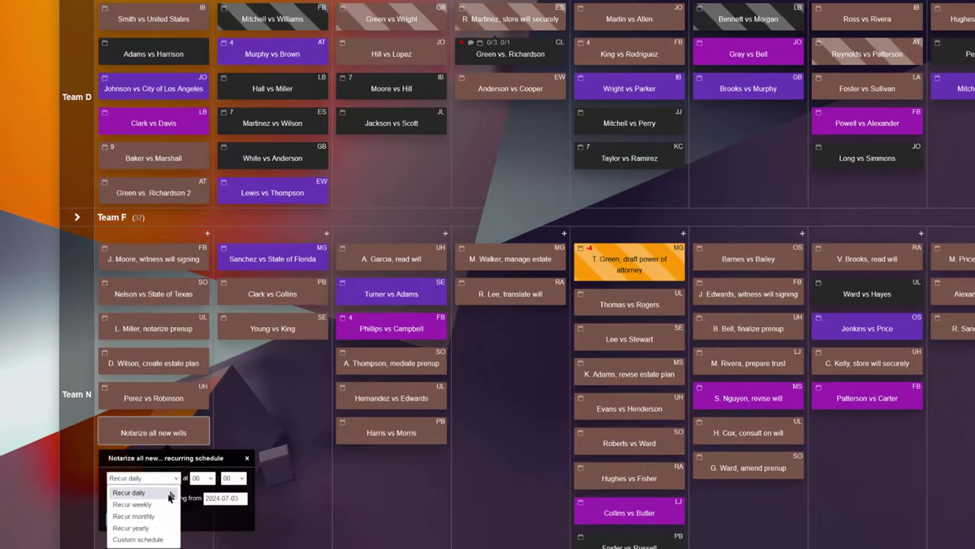
{"action": "left_click", "coordinate": [132, 503]}
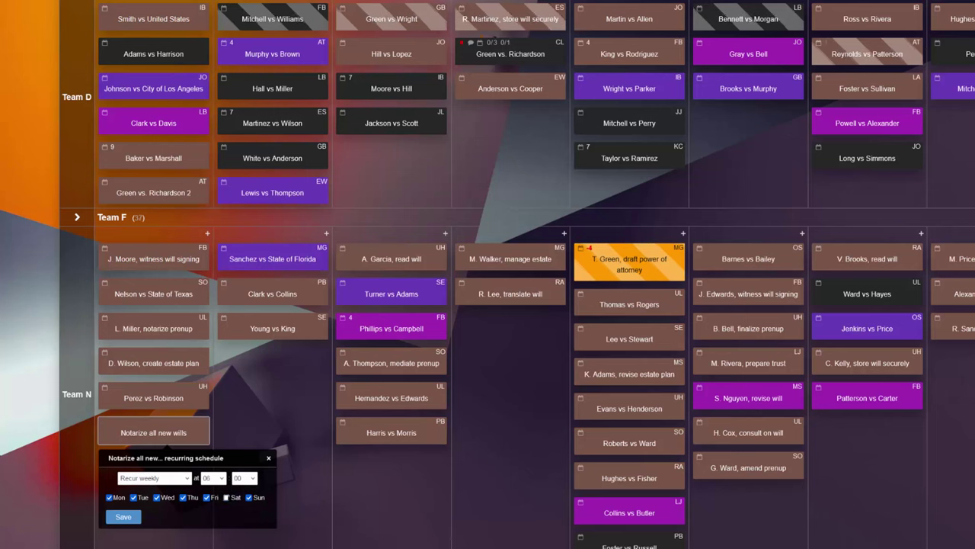
{"action": "left_click", "coordinate": [226, 497]}
{"action": "left_click", "coordinate": [248, 497]}
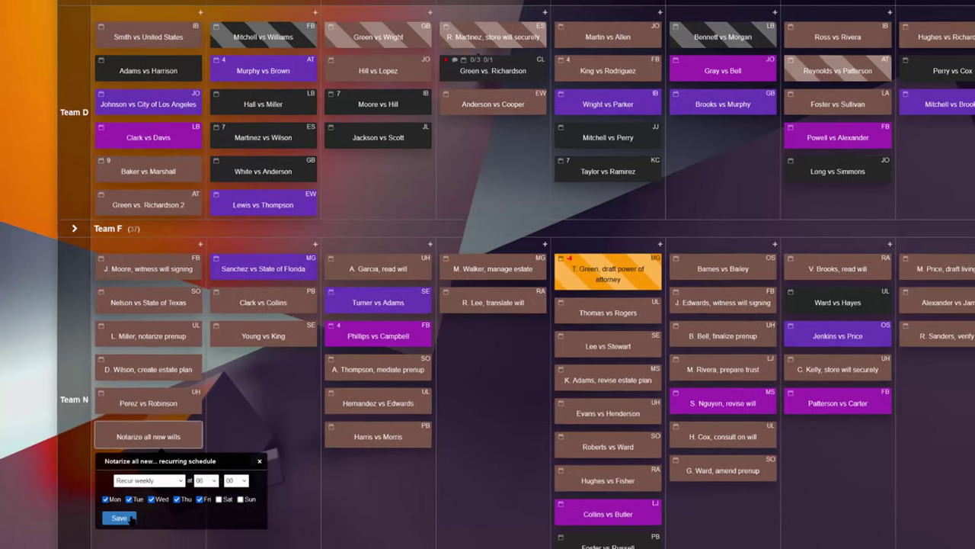
{"action": "left_click", "coordinate": [123, 516]}
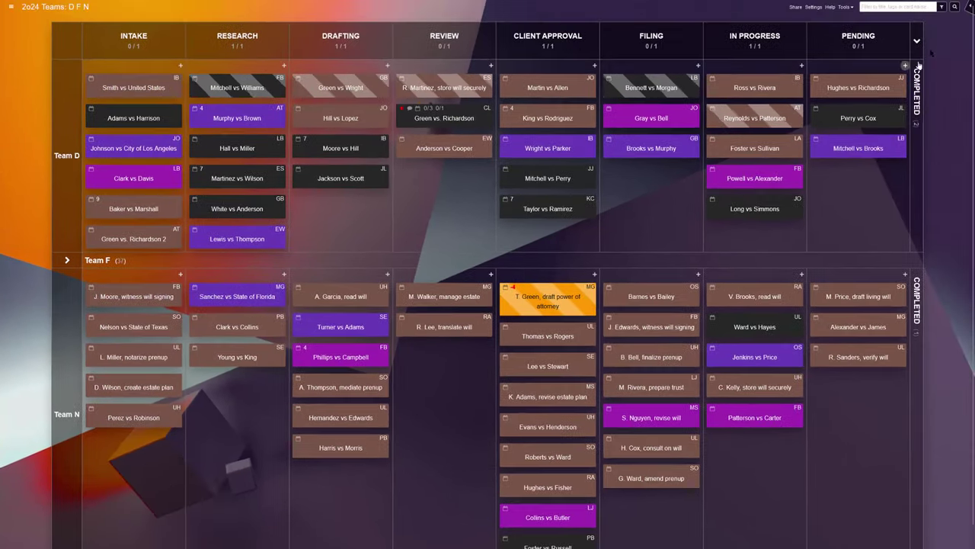
{"action": "left_click", "coordinate": [918, 76]}
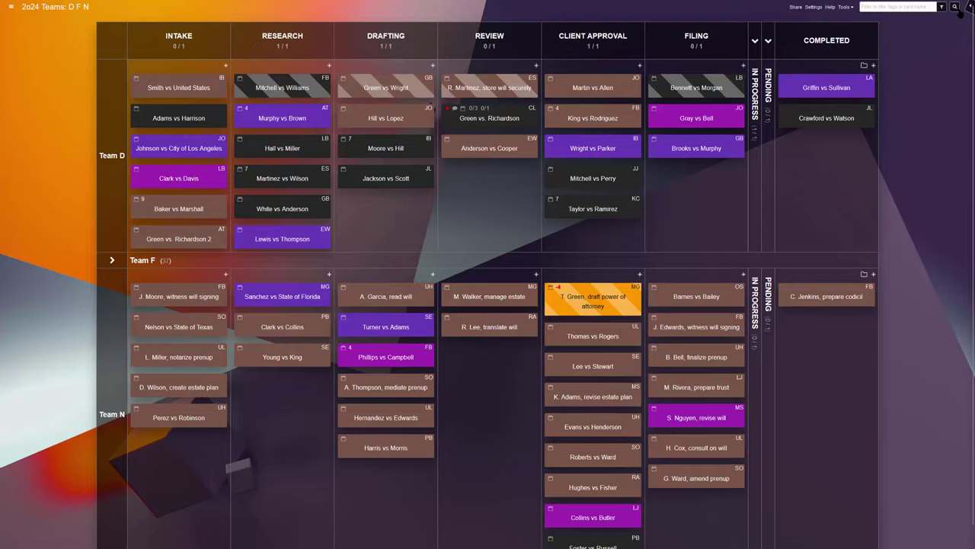
Open the task calendar and show tasks by due date instead of timeline bars, leaving Court Date off
{"action": "left_click", "coordinate": [963, 14]}
{"action": "left_click", "coordinate": [960, 145]}
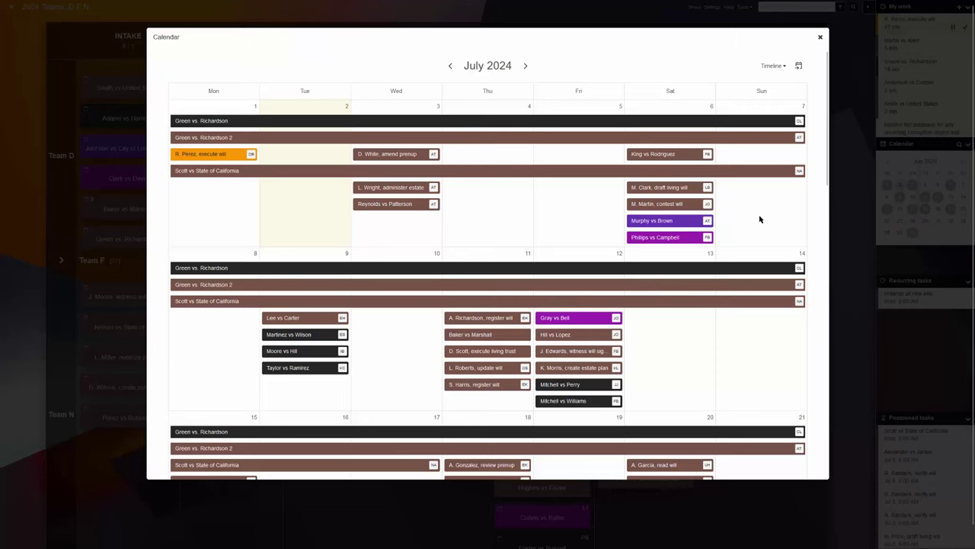
{"action": "left_click", "coordinate": [784, 67]}
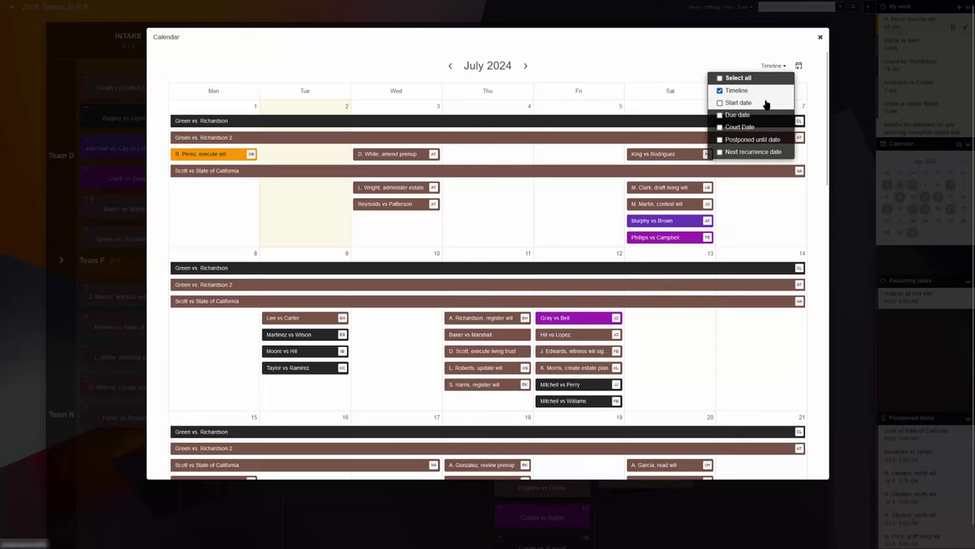
{"action": "left_click", "coordinate": [764, 115]}
{"action": "left_click", "coordinate": [761, 91]}
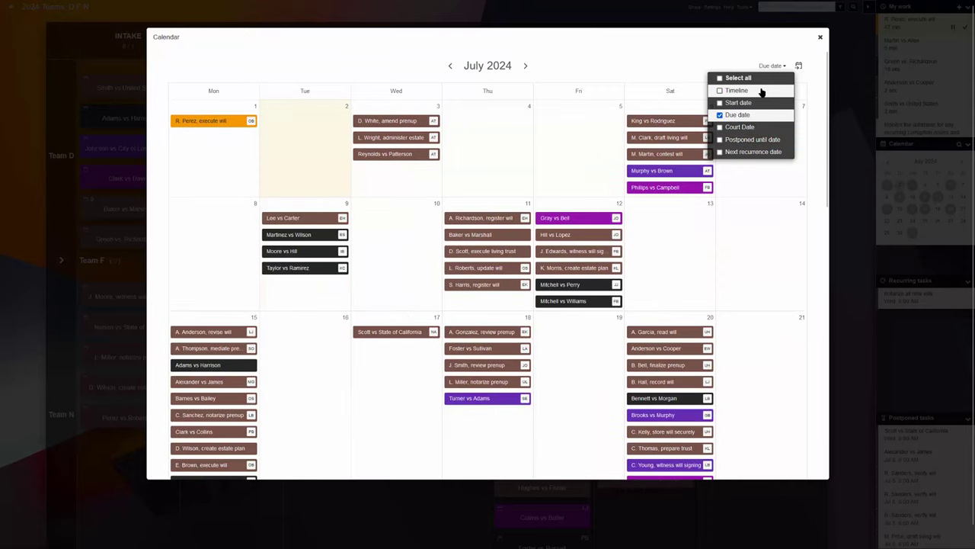
{"action": "left_click", "coordinate": [754, 127]}
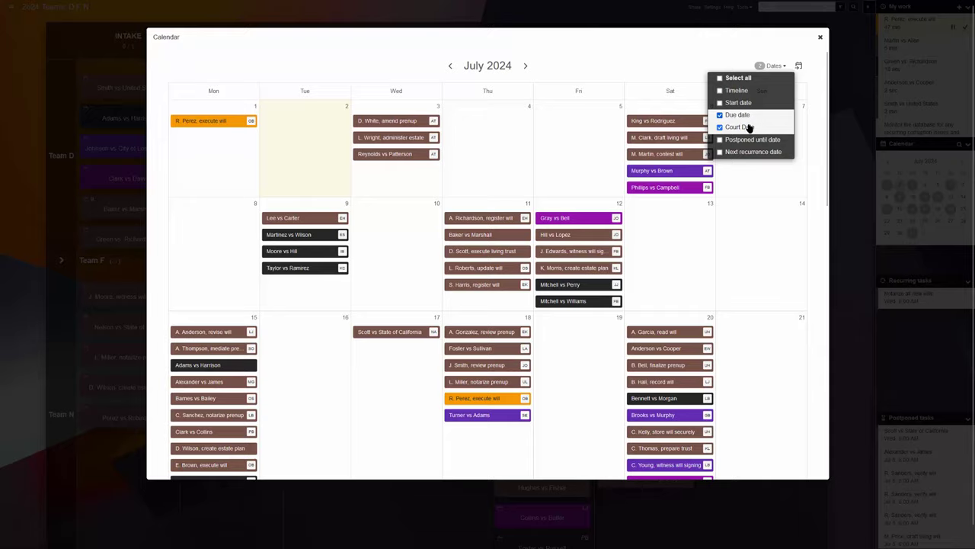
{"action": "left_click", "coordinate": [750, 127]}
Add a Due date field row below Assigned to in the Task Summary settings and save
{"action": "key", "text": "Escape"}
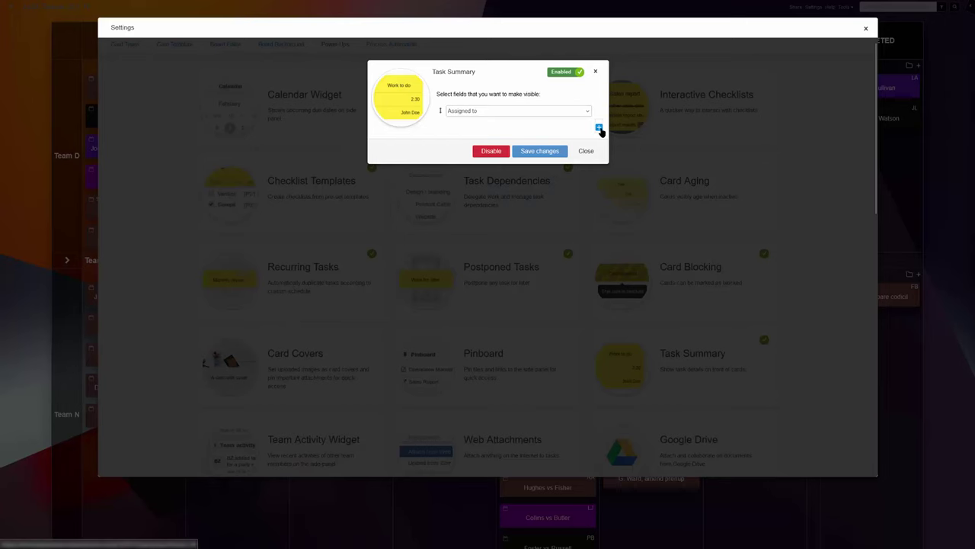
{"action": "left_click", "coordinate": [599, 128]}
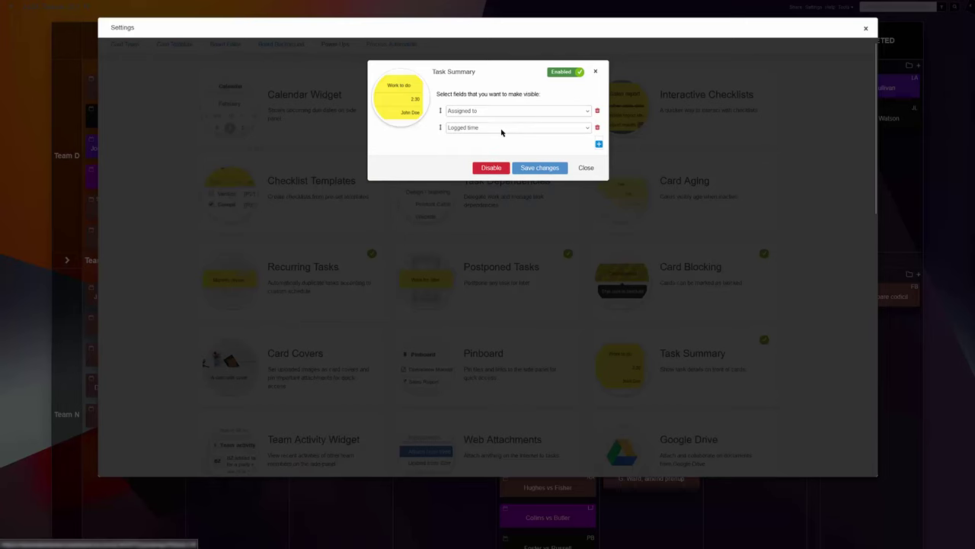
{"action": "left_click", "coordinate": [501, 129]}
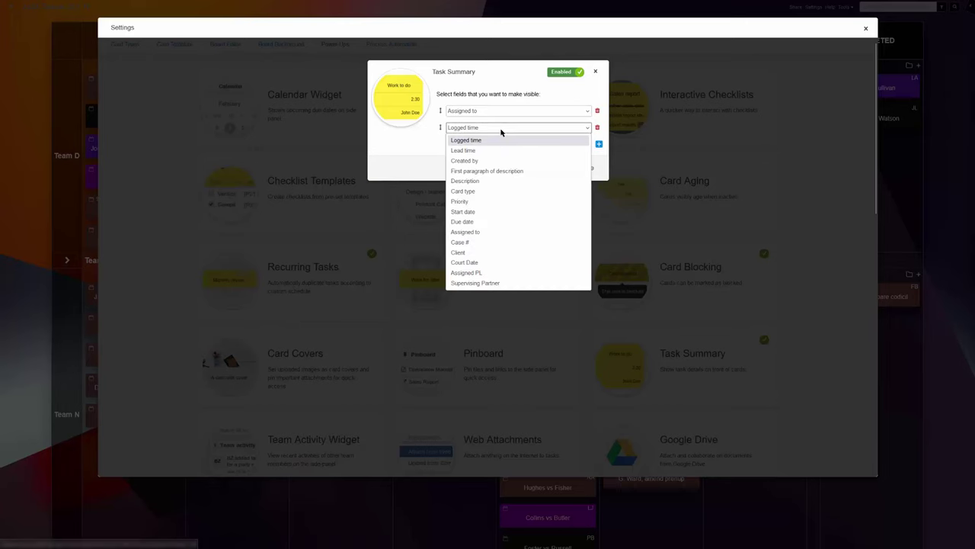
{"action": "left_click", "coordinate": [500, 221]}
{"action": "left_click", "coordinate": [538, 167]}
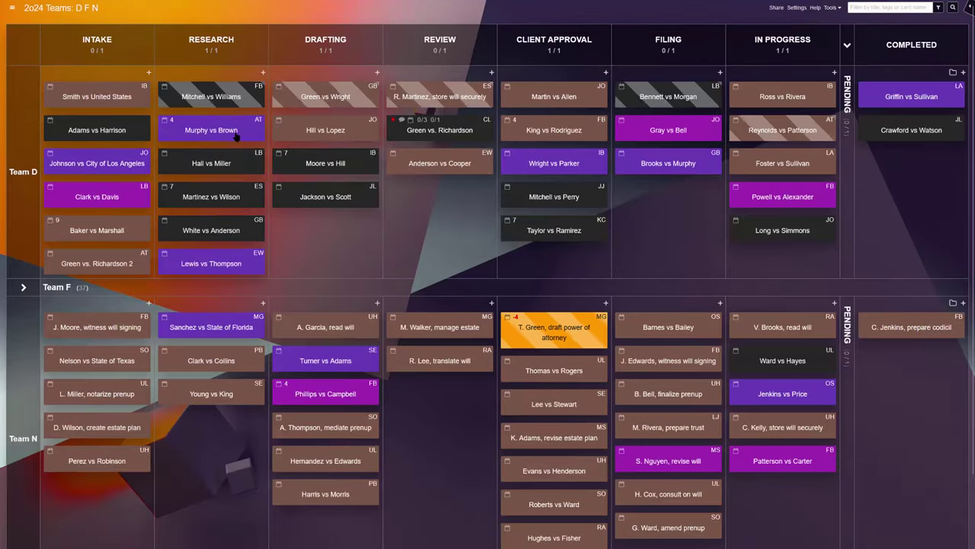
Attach the six-item New Appeal checklist template to the Murphy vs Brown card and close it
{"action": "left_click", "coordinate": [237, 137]}
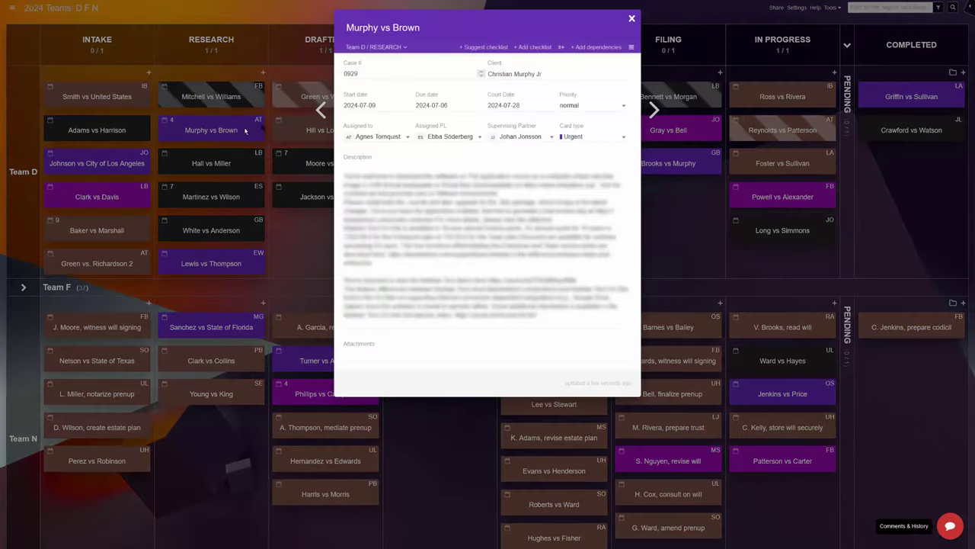
{"action": "left_click", "coordinate": [561, 48]}
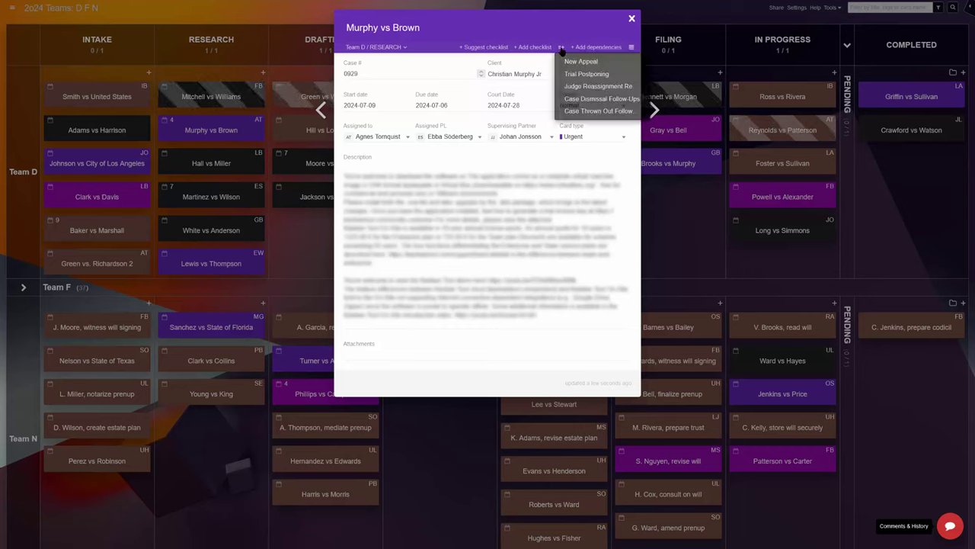
{"action": "left_click", "coordinate": [609, 63]}
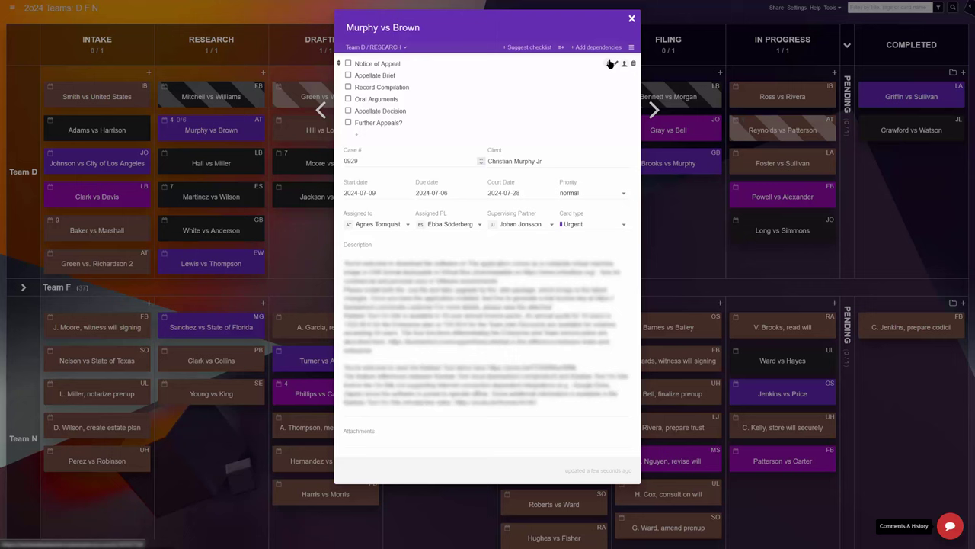
{"action": "left_click", "coordinate": [720, 245]}
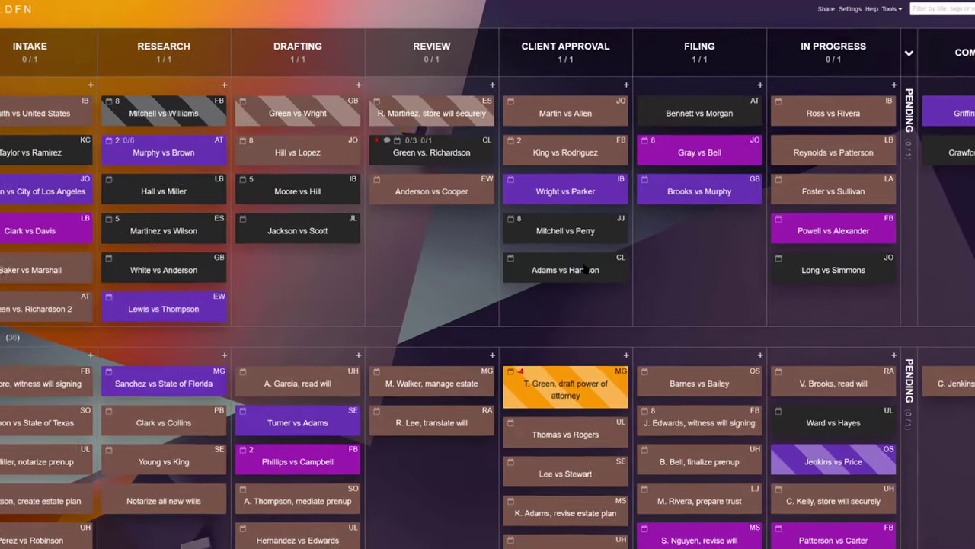
{"action": "left_click", "coordinate": [570, 229]}
{"action": "mouse_move", "coordinate": [340, 307]}
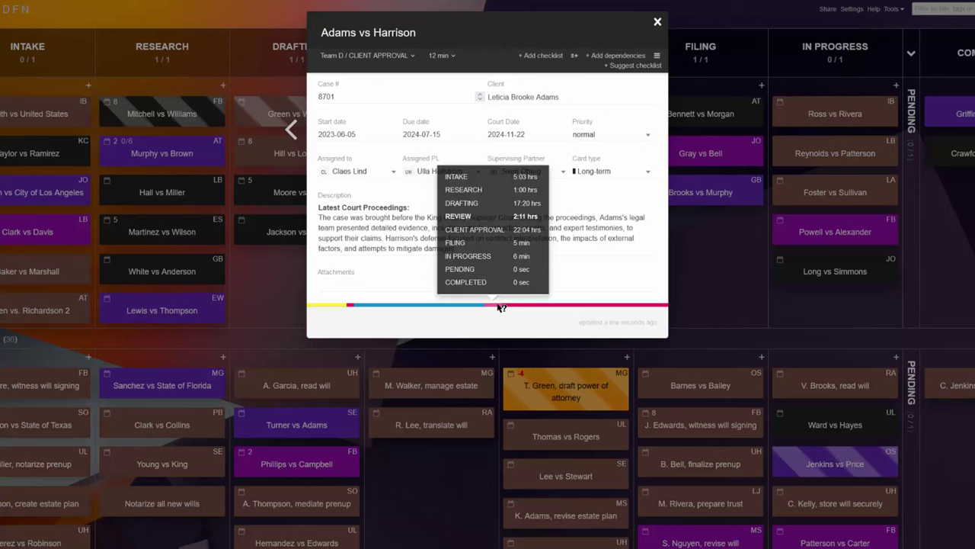
{"action": "mouse_move", "coordinate": [648, 308]}
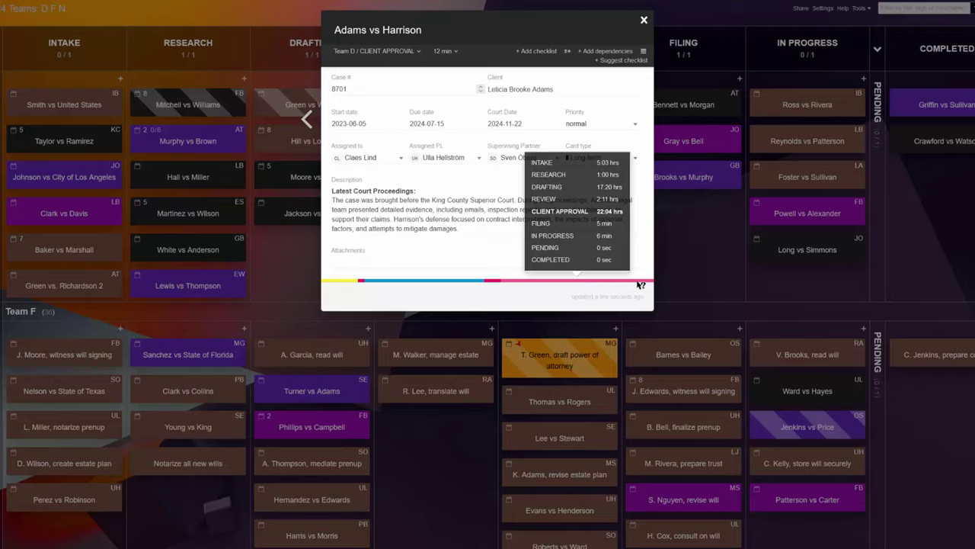
{"action": "key", "text": "Escape"}
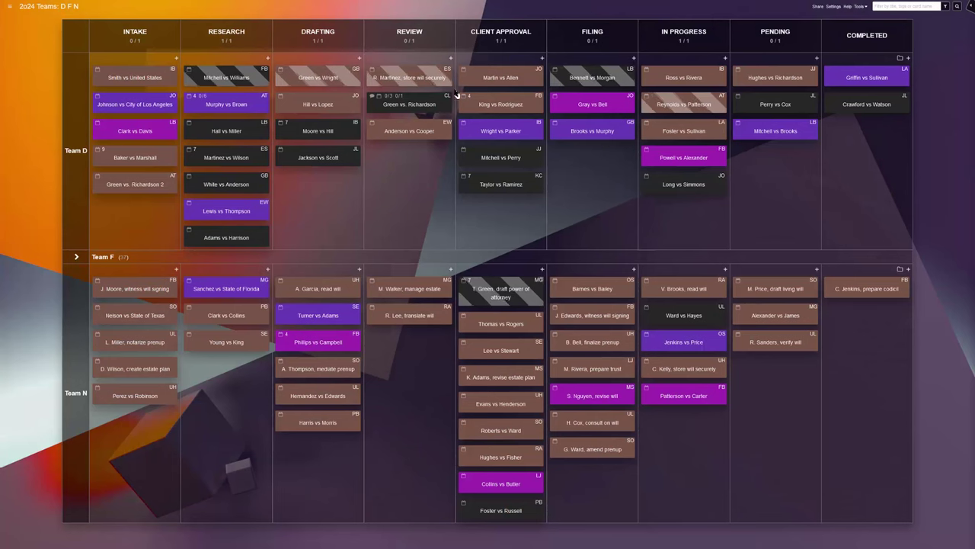
{"action": "left_click_drag", "start_coordinate": [454, 80], "coordinate": [501, 211]}
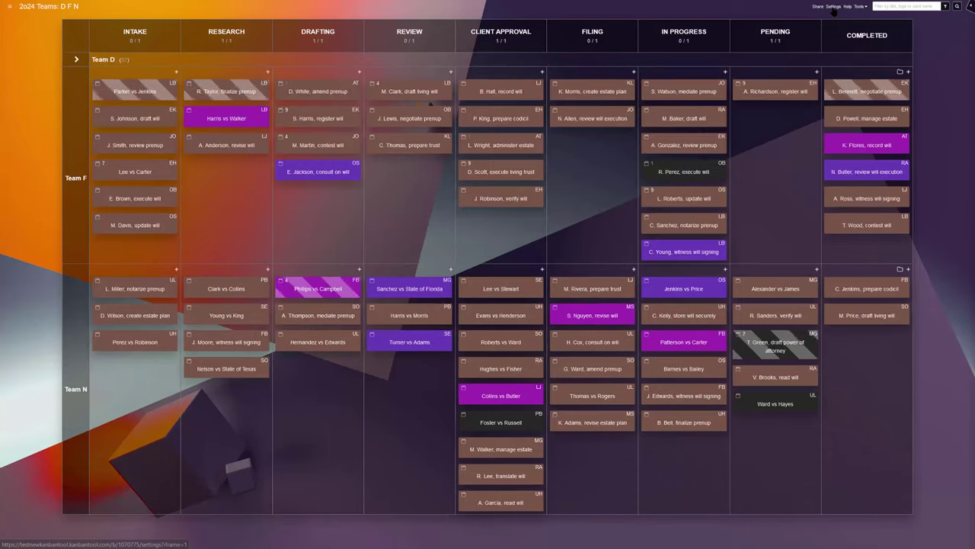
{"action": "left_click", "coordinate": [833, 6]}
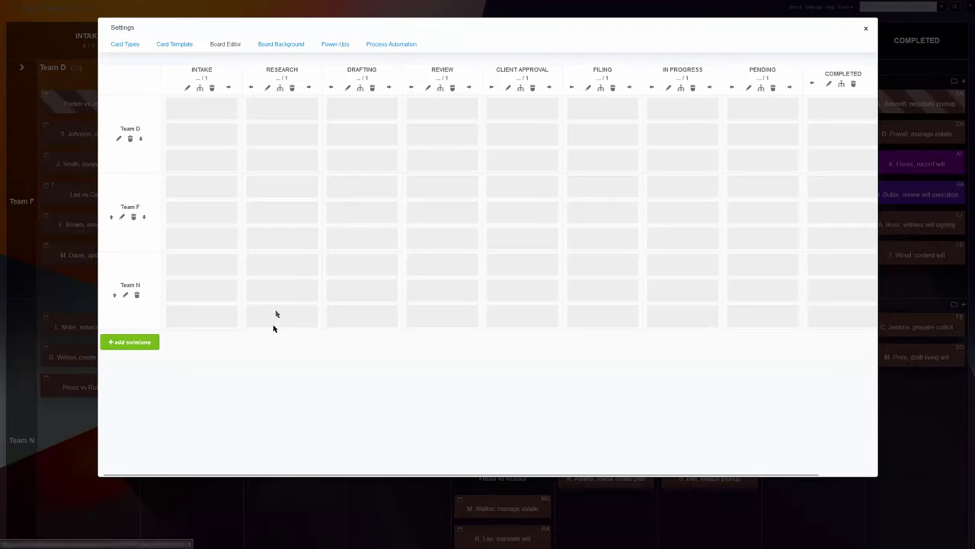
{"action": "left_click_drag", "start_coordinate": [279, 473], "coordinate": [203, 473]}
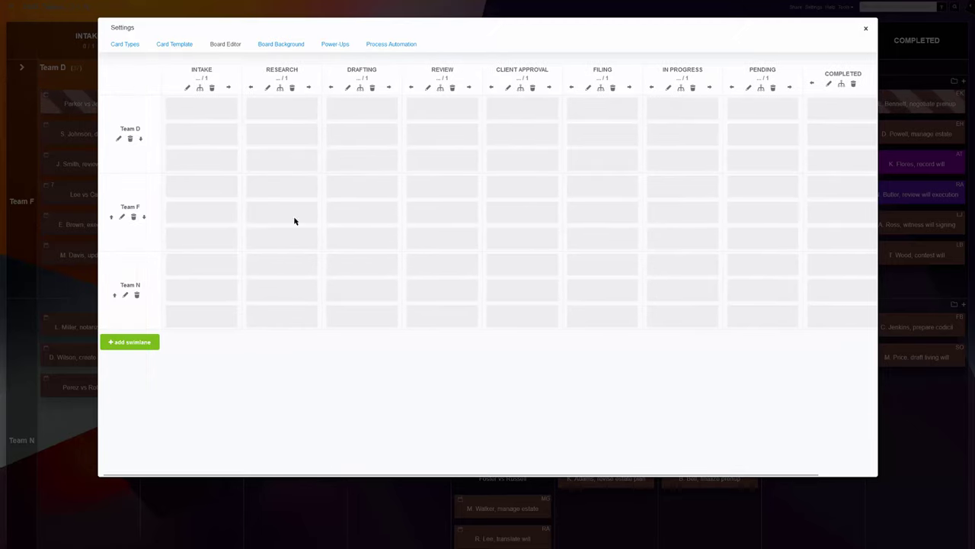
{"action": "left_click", "coordinate": [174, 43]}
{"action": "scroll", "coordinate": [184, 138], "scroll_direction": "down", "scroll_amount": 8}
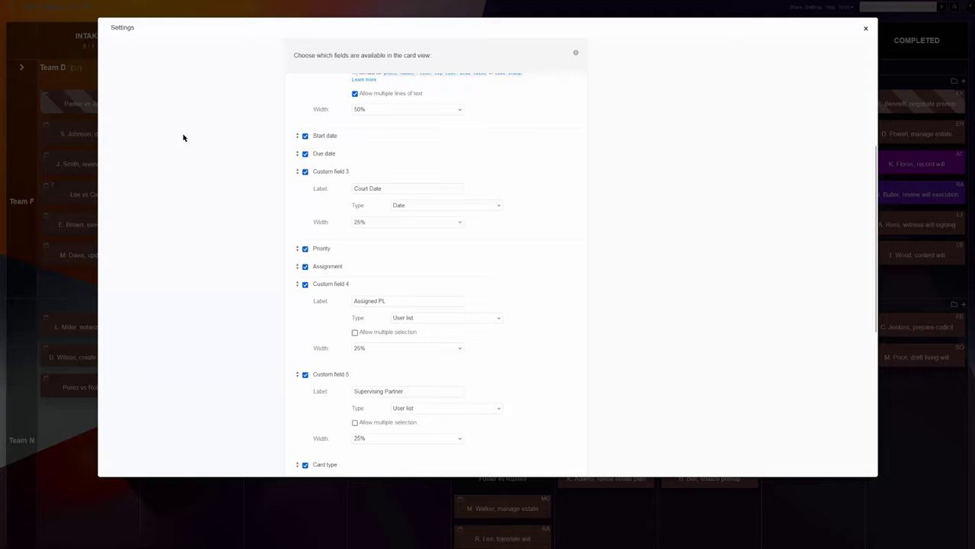
{"action": "scroll", "coordinate": [184, 138], "scroll_direction": "down", "scroll_amount": 3}
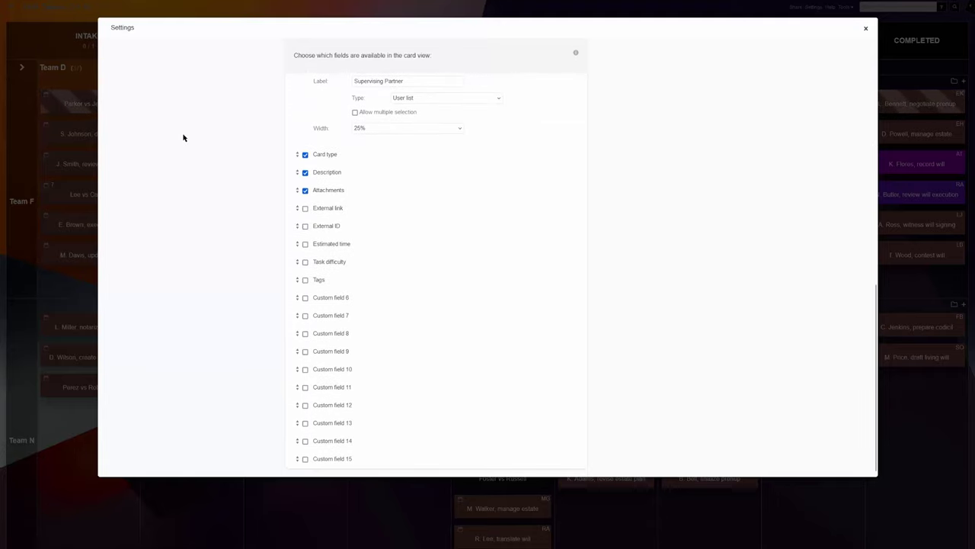
{"action": "scroll", "coordinate": [184, 138], "scroll_direction": "up", "scroll_amount": 10}
Close the settings to return to the board
{"action": "key", "text": "Escape"}
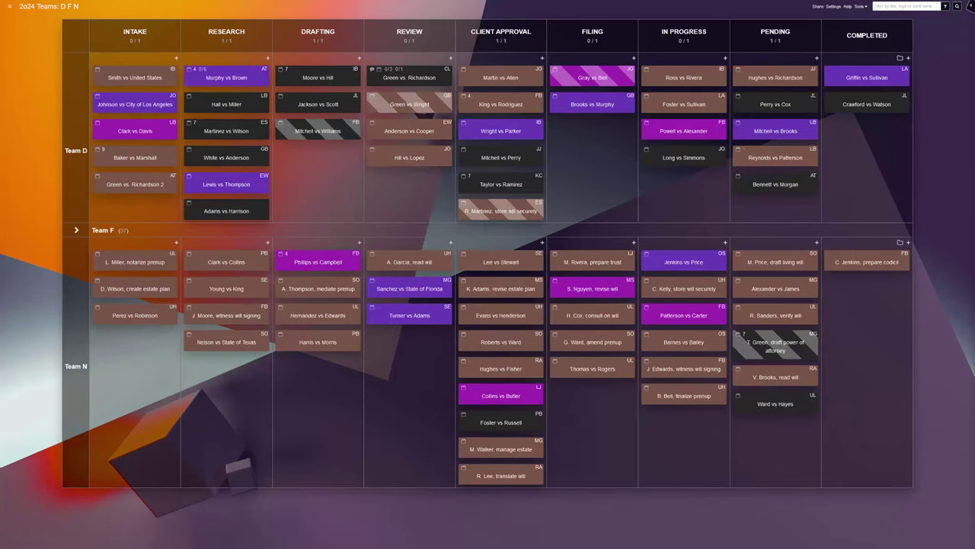
Expand the Team F lane, collapse and re-expand Team N, then collapse the Team D lane
{"action": "left_click", "coordinate": [141, 235]}
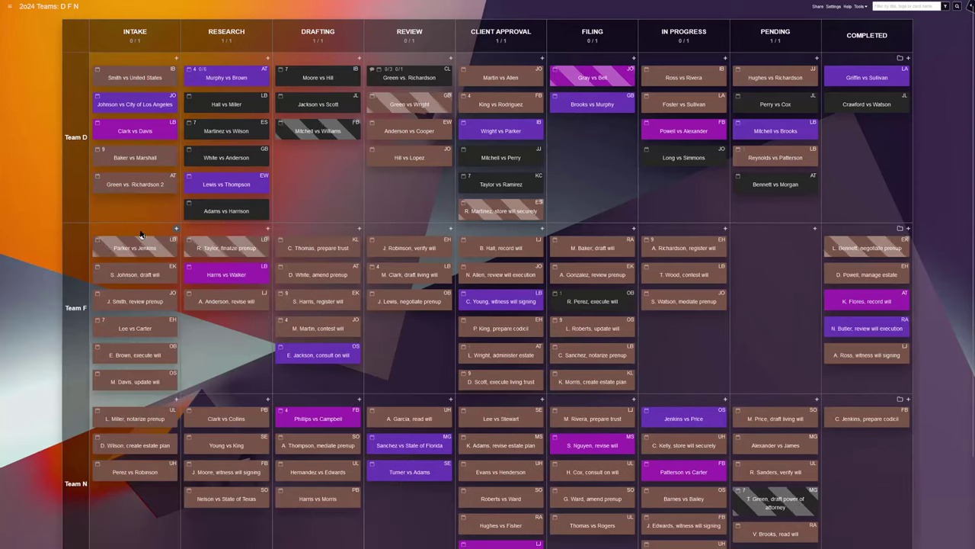
{"action": "left_click", "coordinate": [76, 440]}
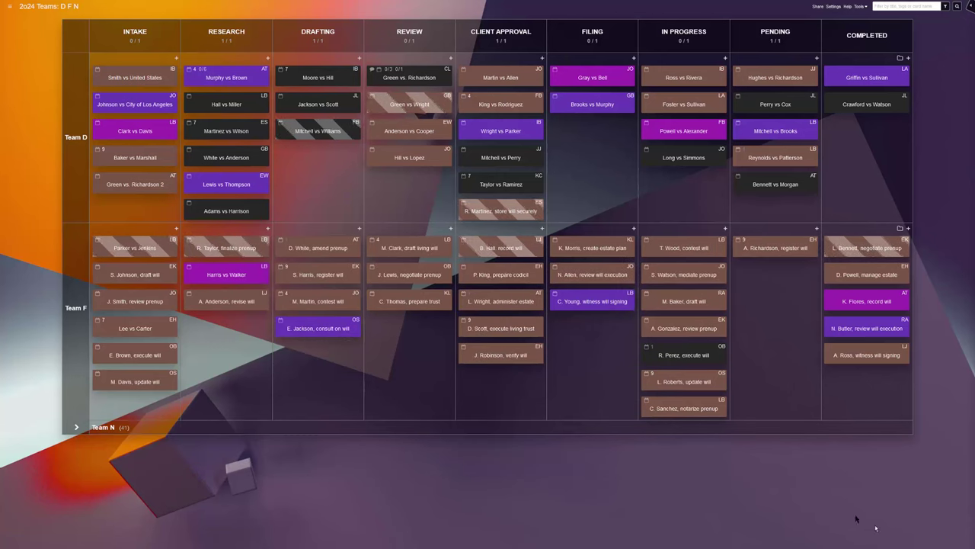
{"action": "left_click", "coordinate": [591, 458]}
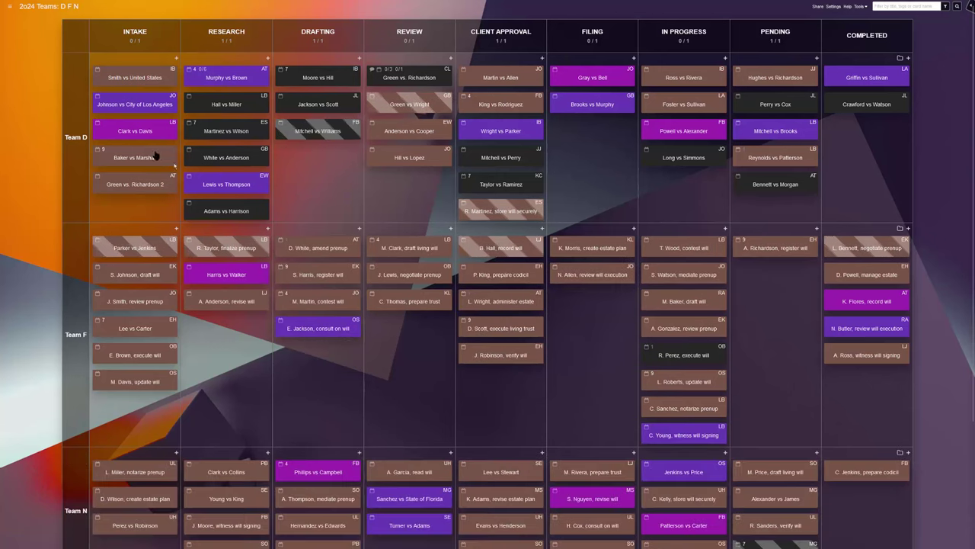
{"action": "left_click", "coordinate": [77, 103]}
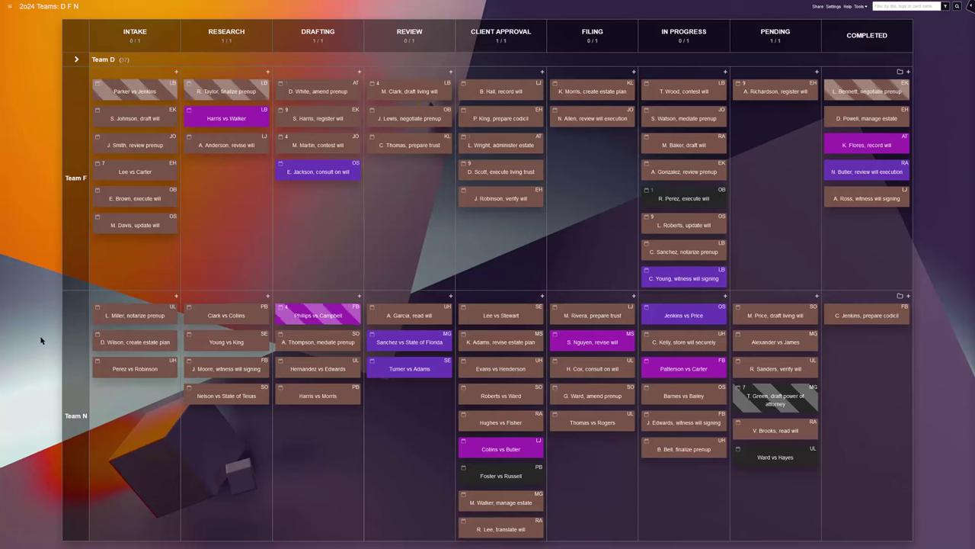